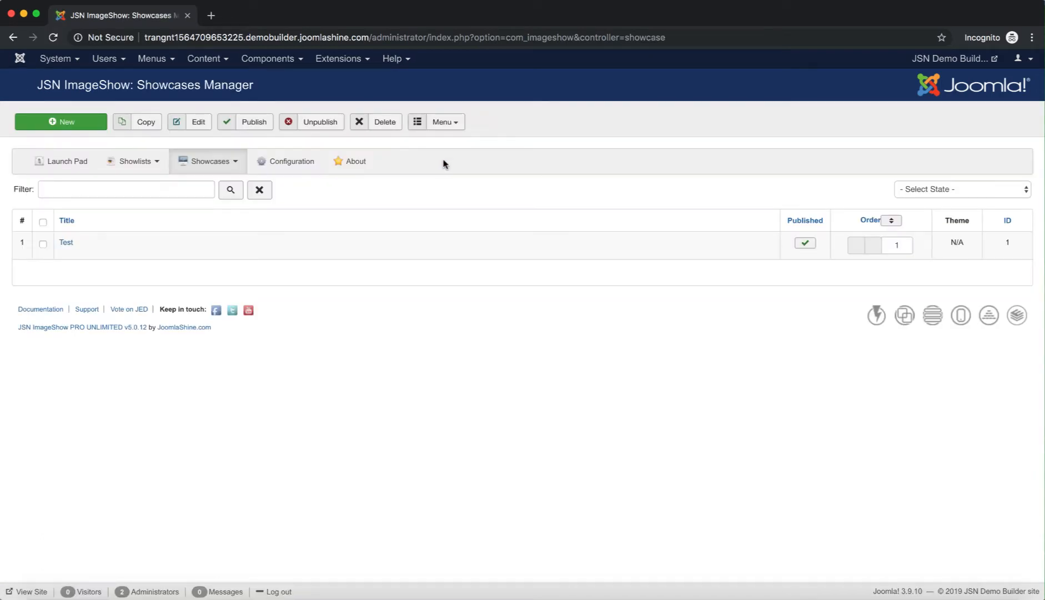
# Open the Test showcase for editing
pyautogui.tripleClick(257, 85)
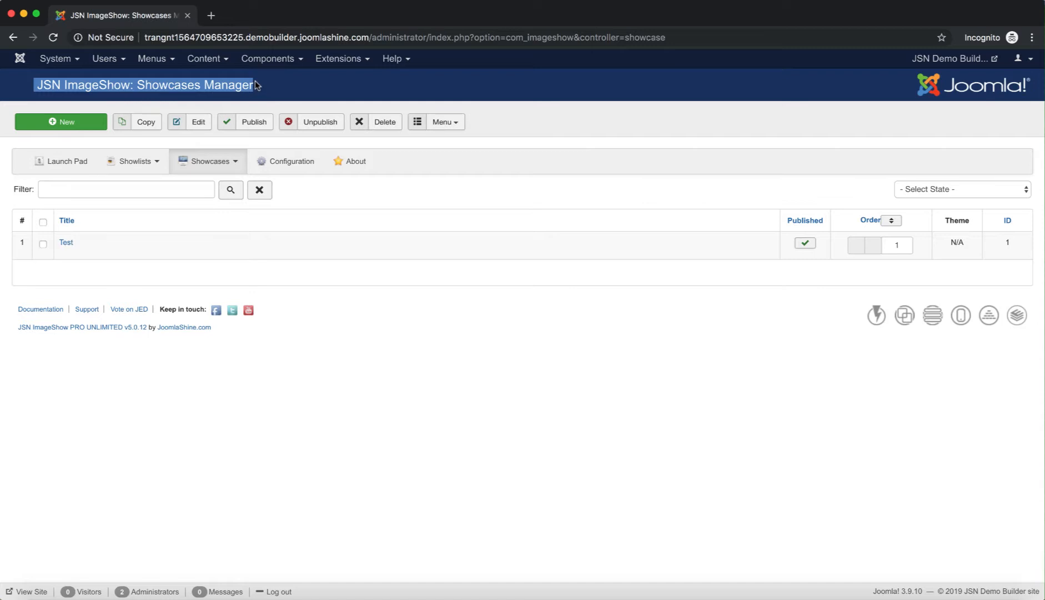
pyautogui.click(291, 86)
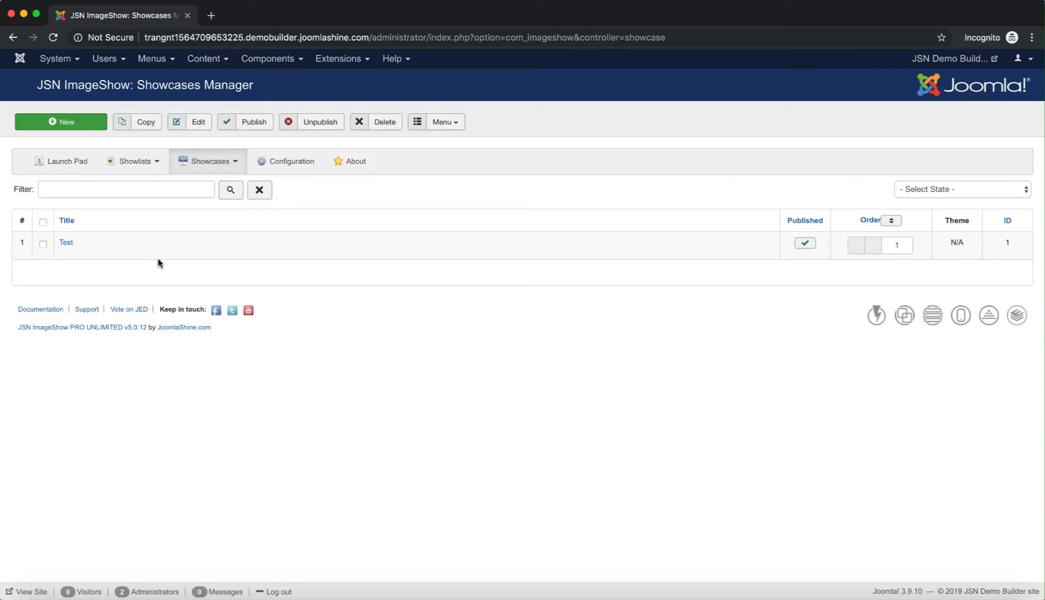
pyautogui.click(66, 244)
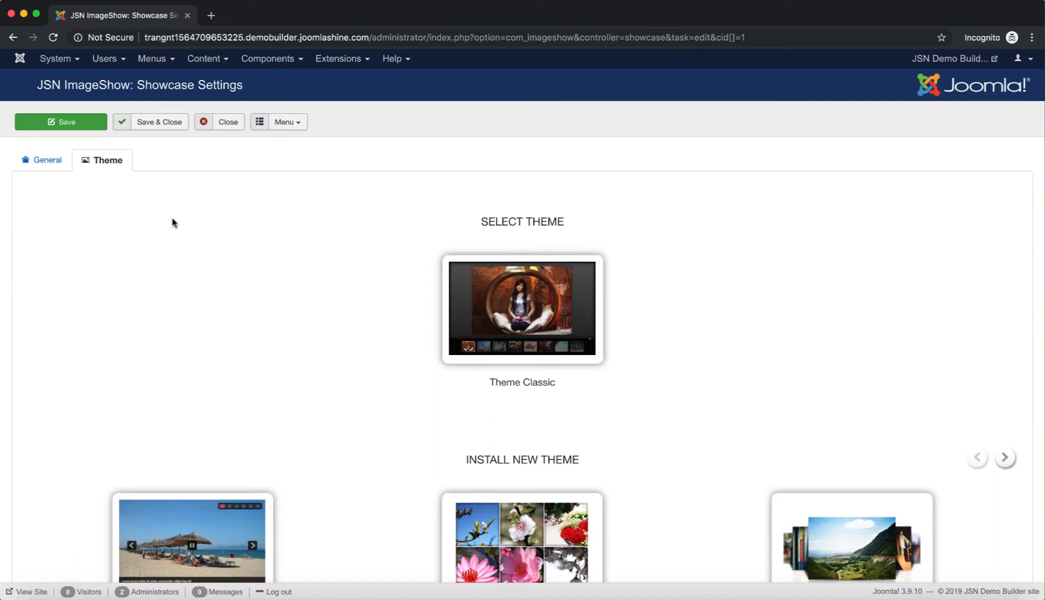
# Select Theme Classic as the theme of the showcase
pyautogui.tripleClick(567, 224)
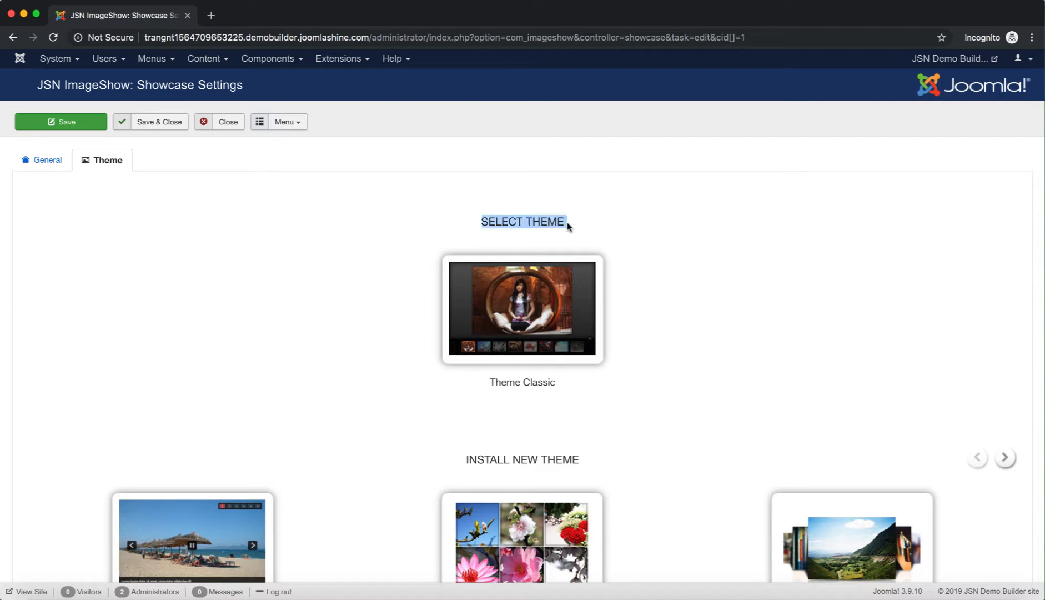
pyautogui.click(600, 222)
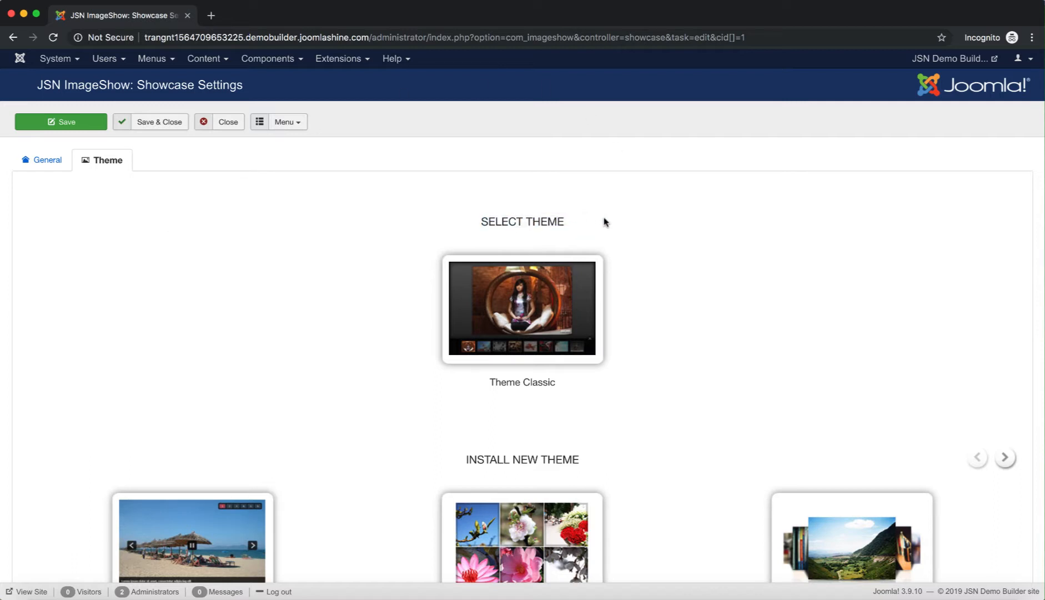
pyautogui.tripleClick(575, 385)
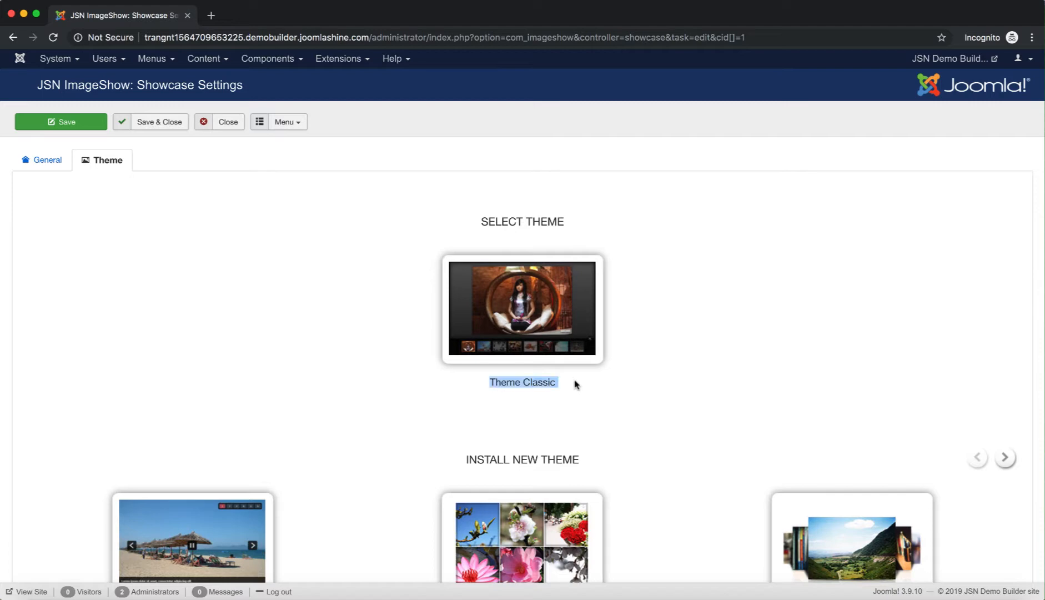
pyautogui.click(570, 346)
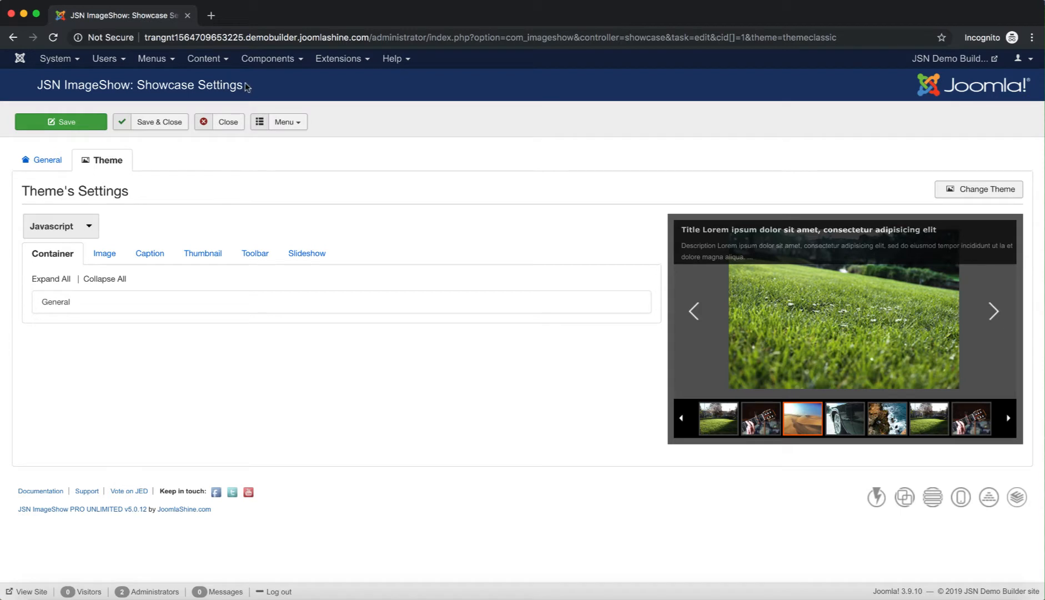
# Choose the Javascript version of the theme and look through its Image, Caption, Thumbnail, Toolbar and Slideshow settings
pyautogui.moveTo(247, 87); pyautogui.dragTo(38, 86)
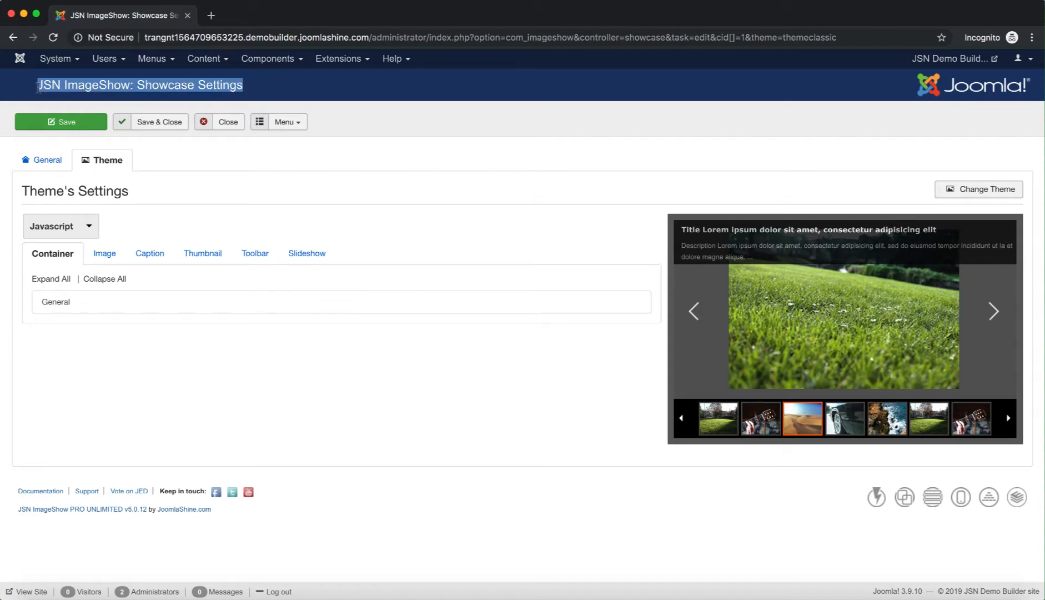
pyautogui.click(236, 162)
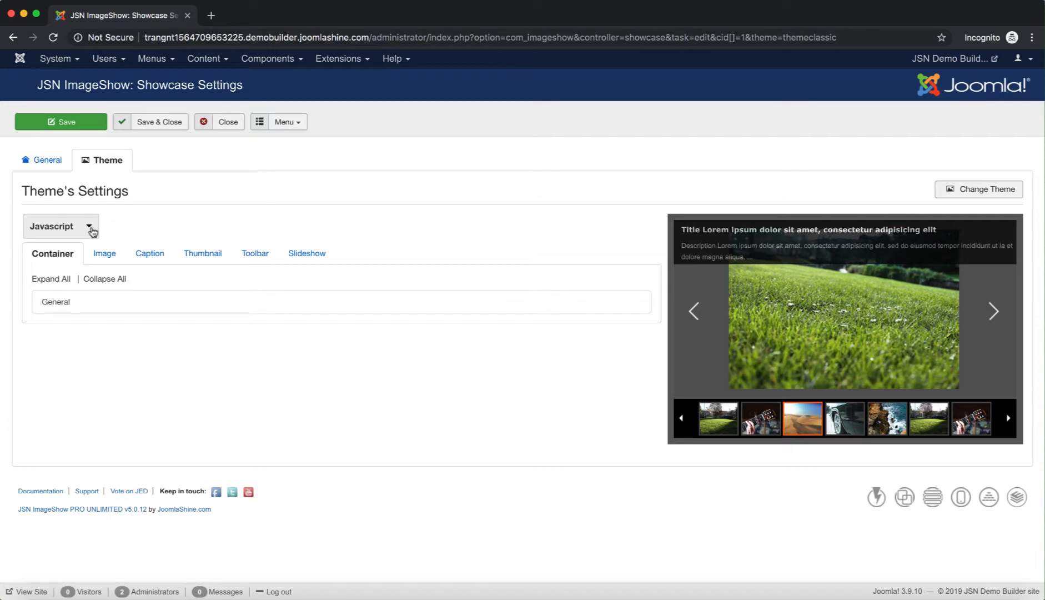
pyautogui.click(90, 228)
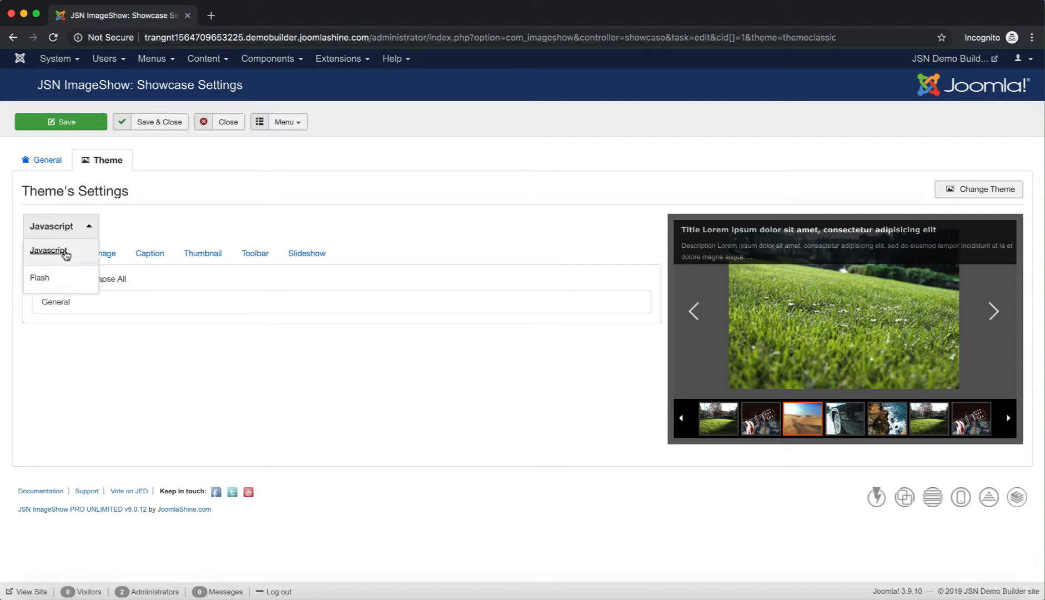
pyautogui.click(65, 252)
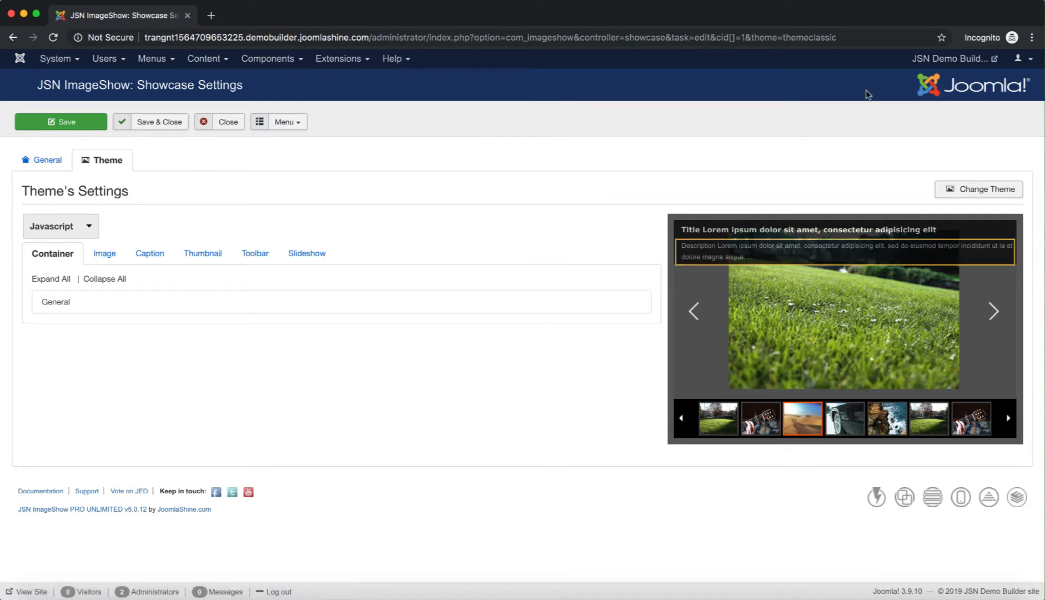
pyautogui.click(94, 251)
pyautogui.click(141, 254)
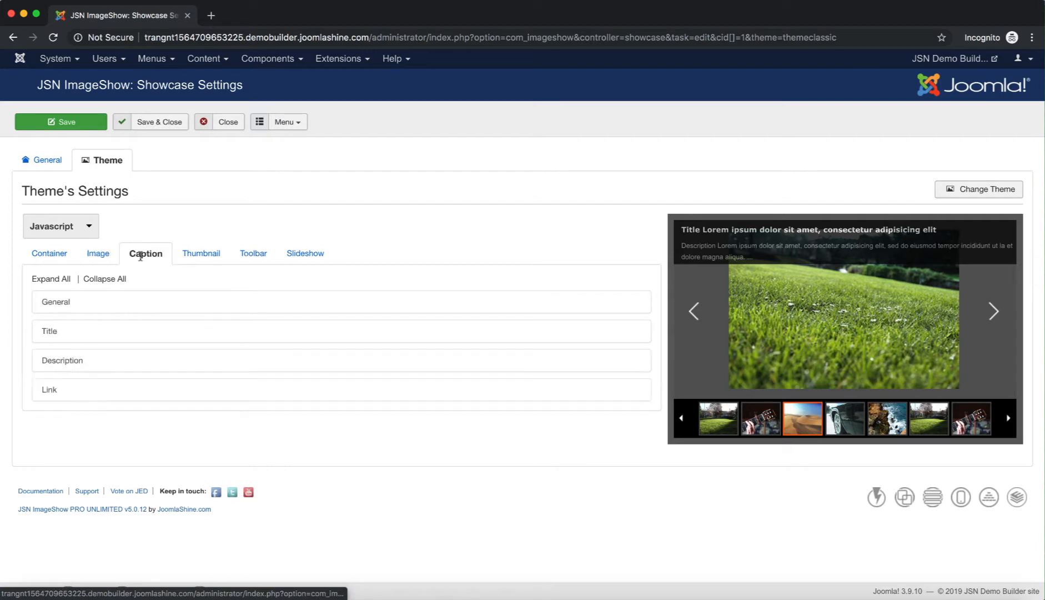
pyautogui.click(198, 258)
pyautogui.click(263, 257)
pyautogui.click(305, 254)
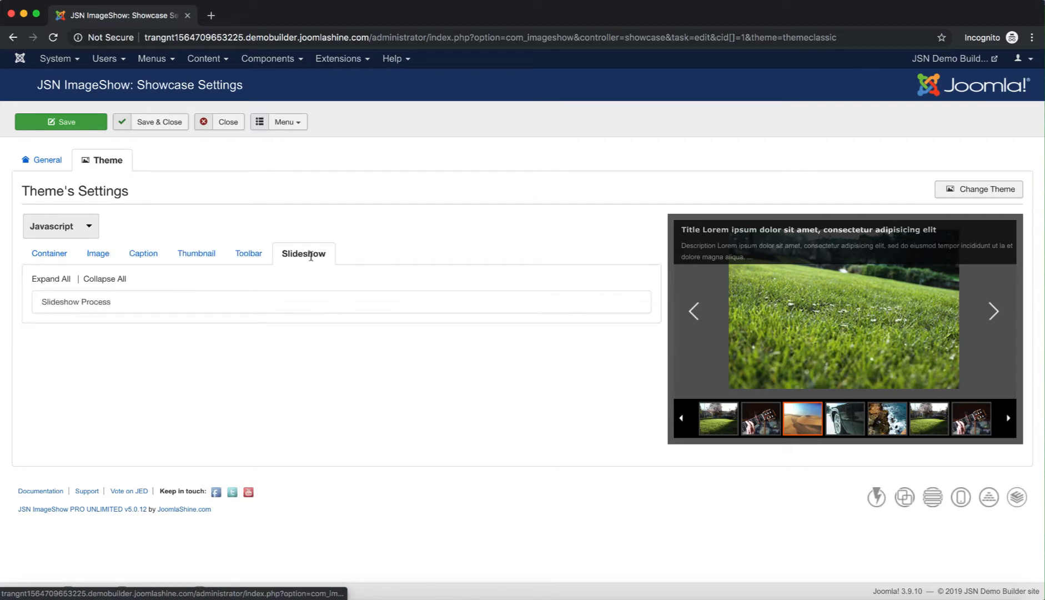
# Switch the theme to Flash and examine its caption, image, thumbnail and toolbar settings by picking those elements in the preview
pyautogui.click(89, 232)
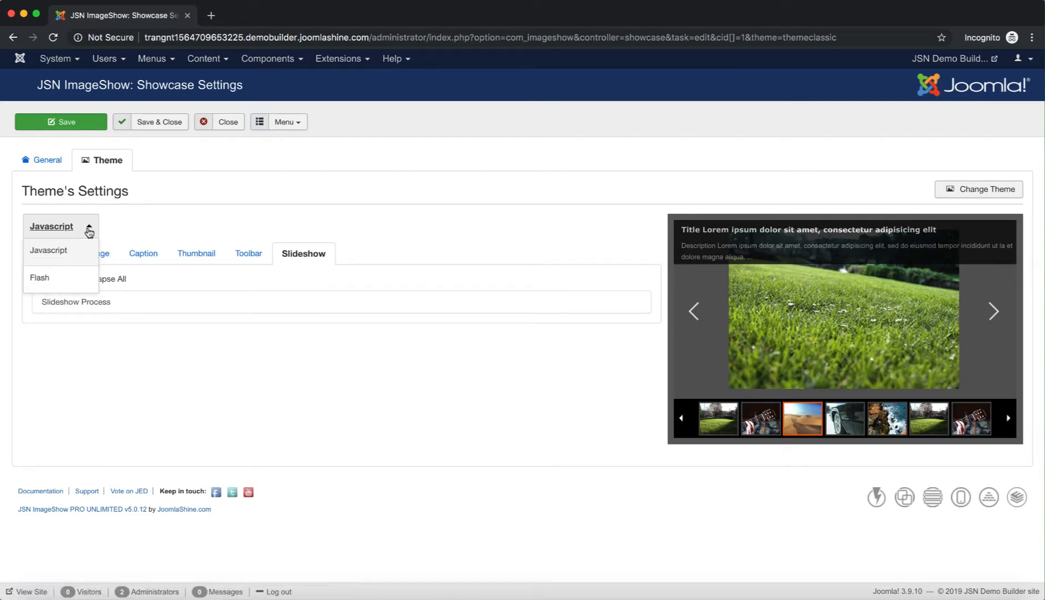
pyautogui.click(47, 279)
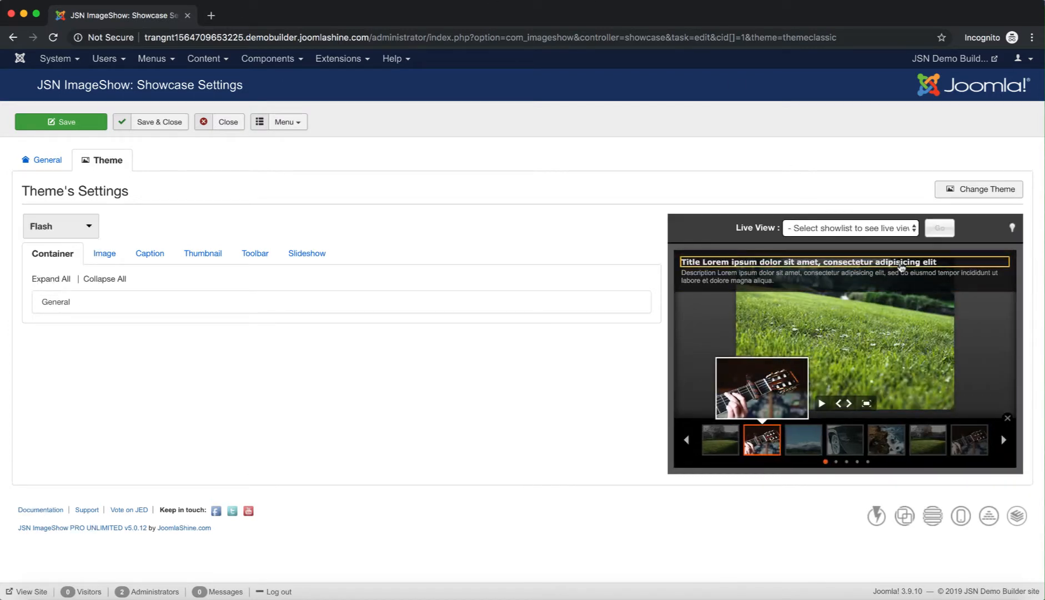
pyautogui.click(898, 265)
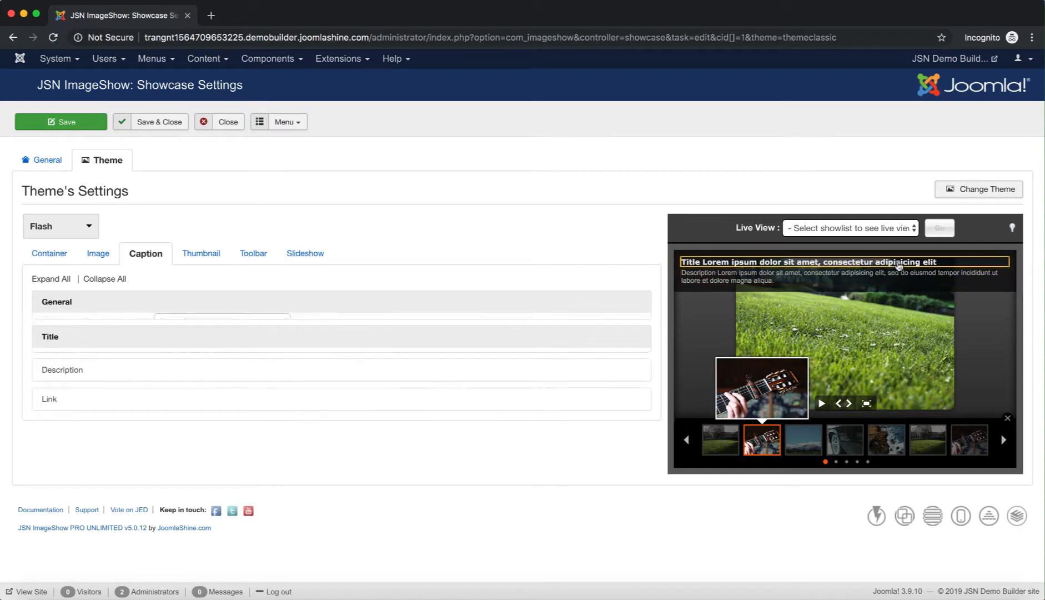
pyautogui.click(799, 282)
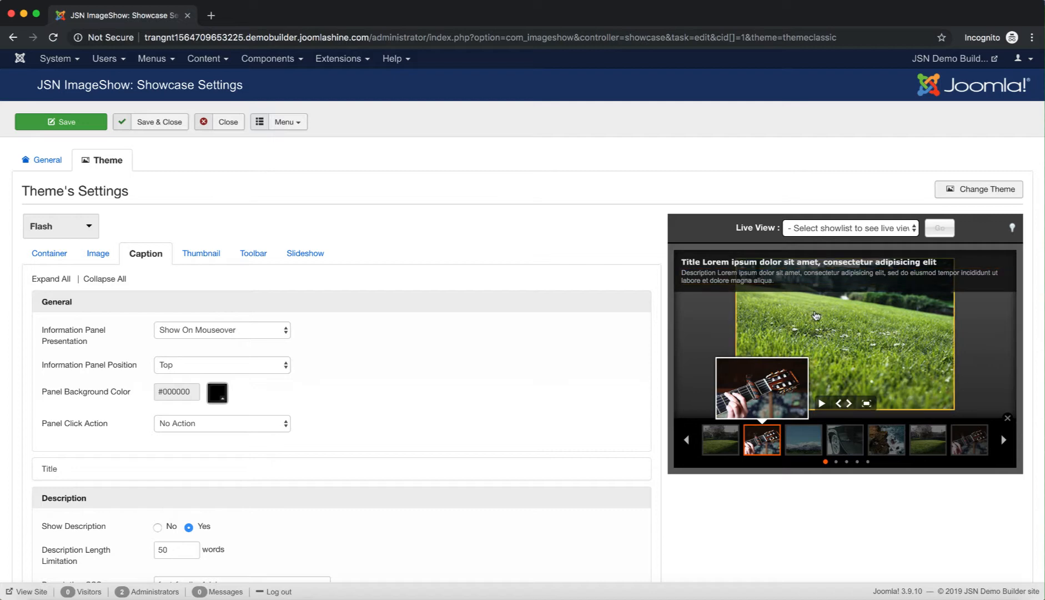
pyautogui.click(787, 333)
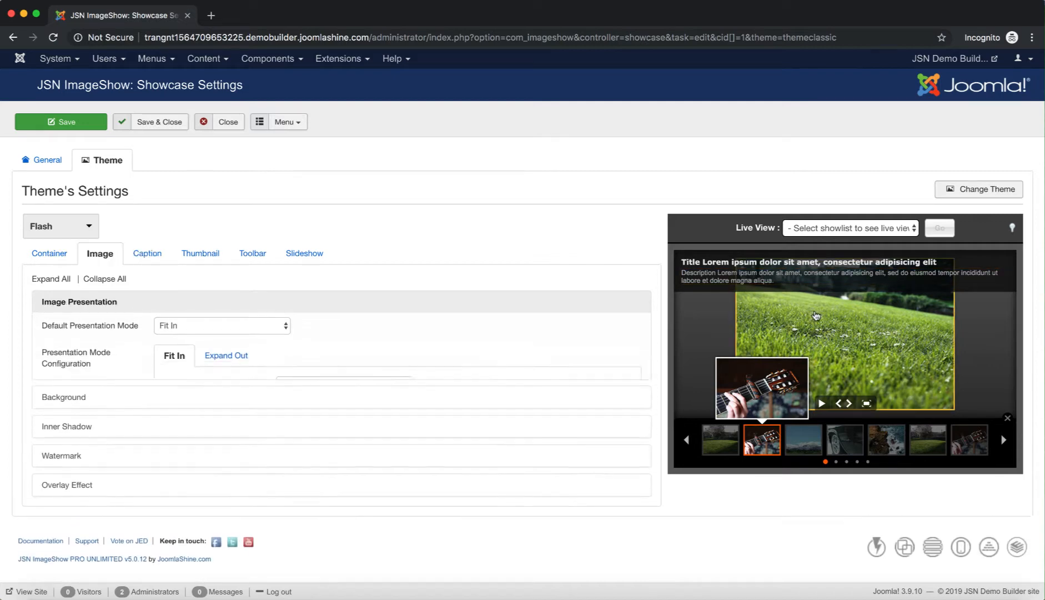
pyautogui.click(760, 376)
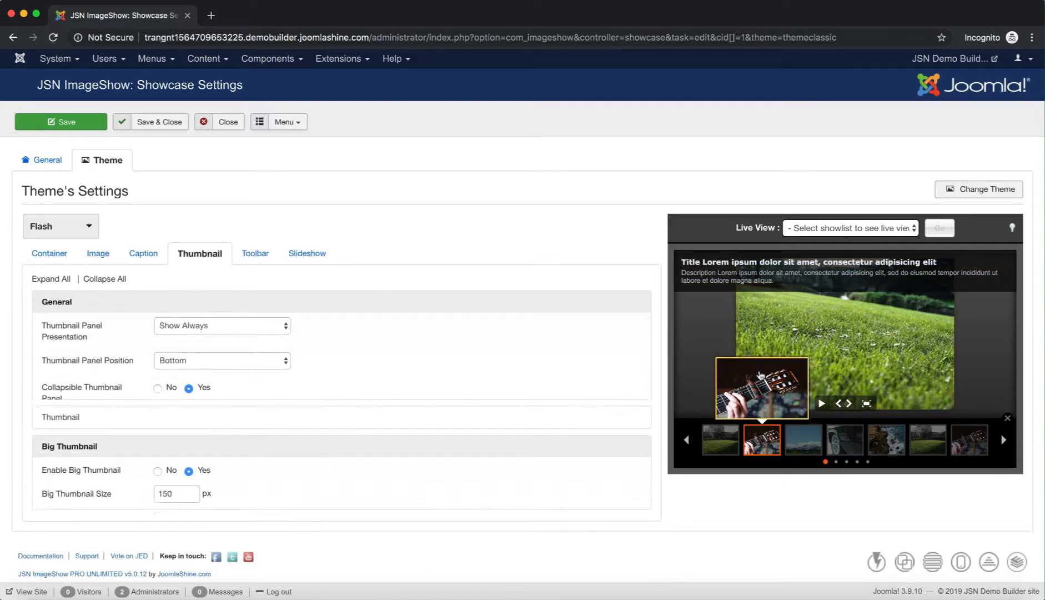
pyautogui.click(840, 408)
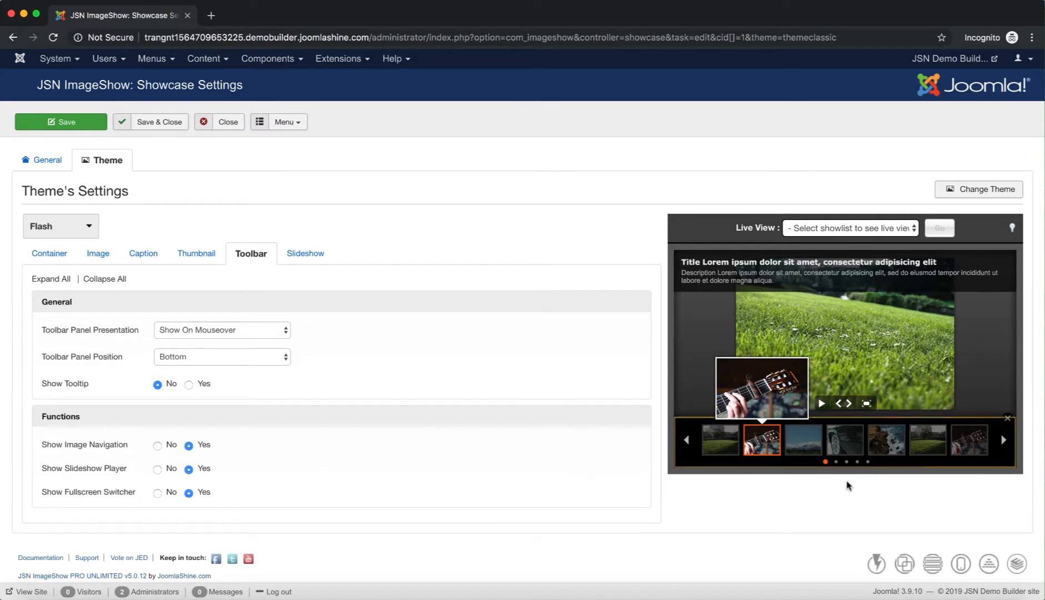
pyautogui.click(845, 443)
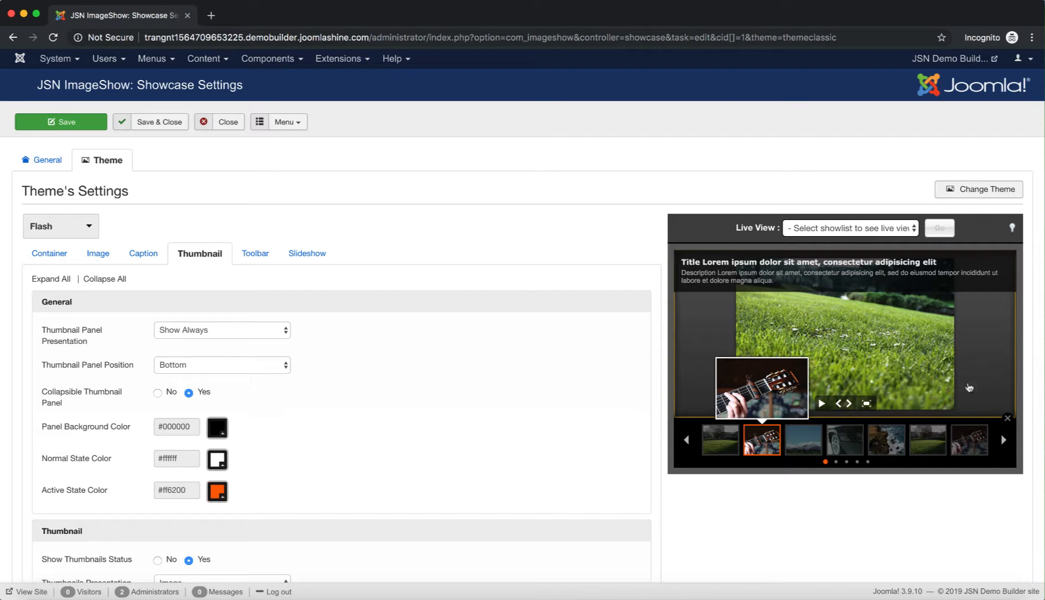
# Set the theme version back to Javascript and review the general settings of the Container
pyautogui.click(78, 237)
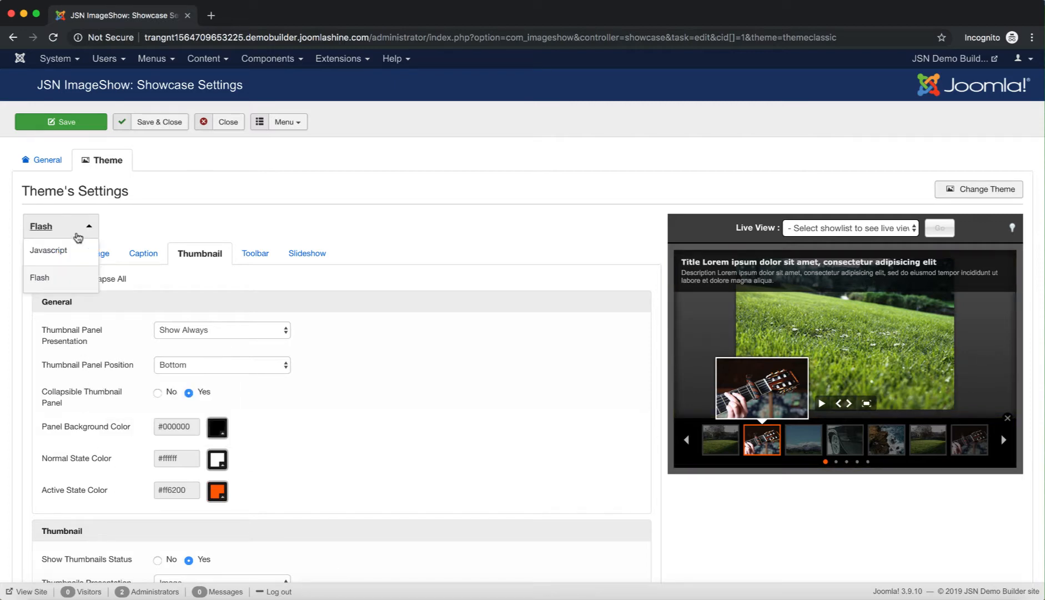
pyautogui.click(70, 248)
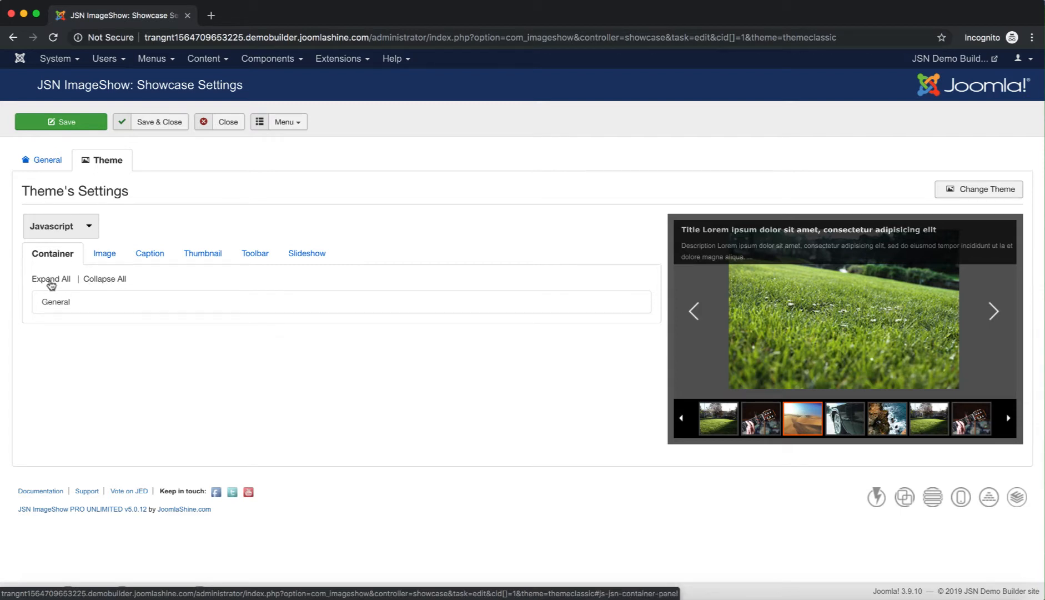
pyautogui.click(51, 282)
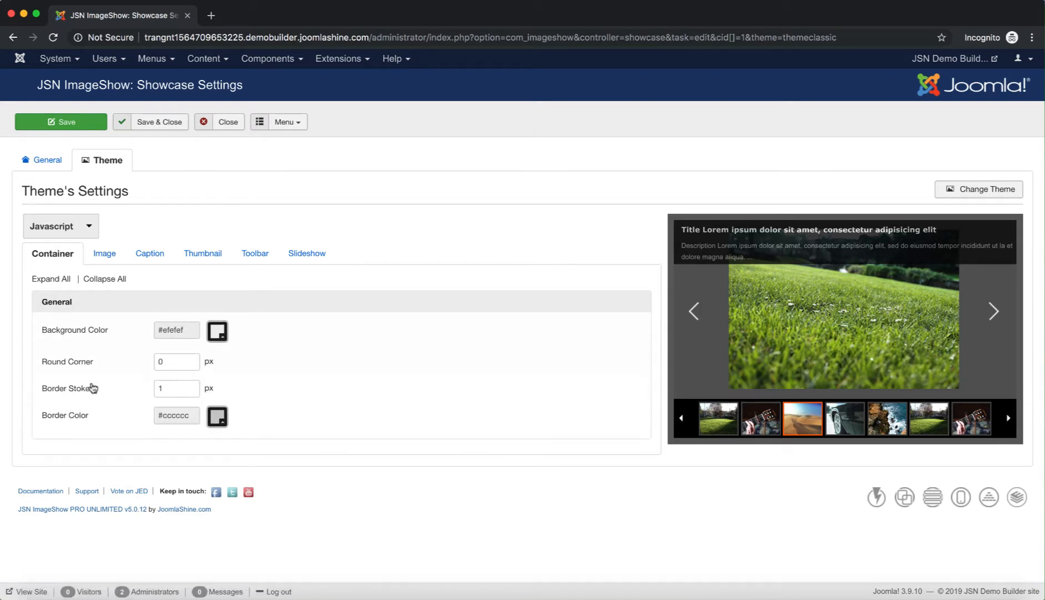
pyautogui.click(110, 279)
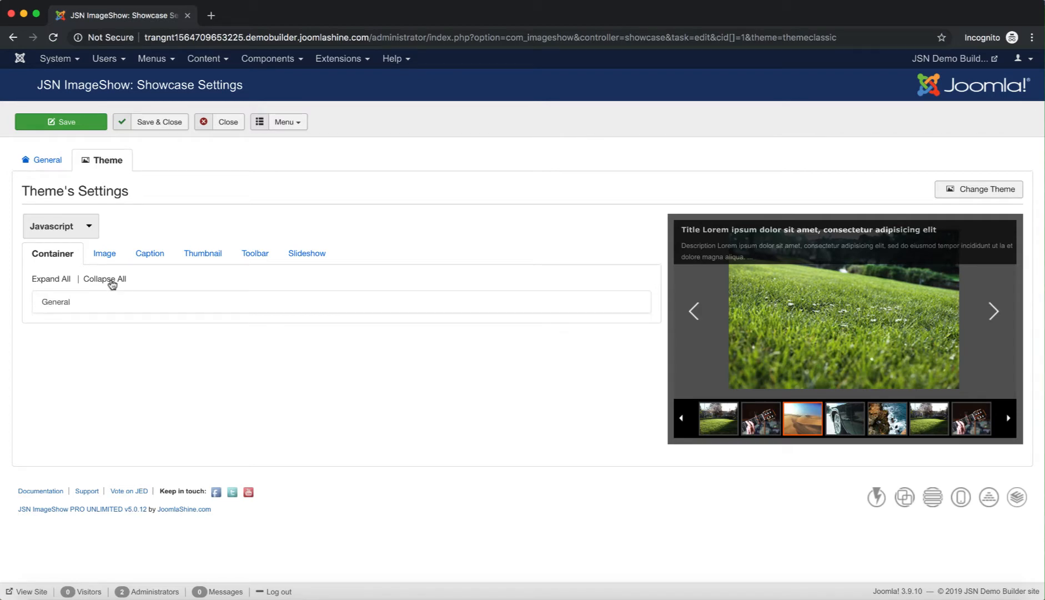
pyautogui.click(120, 302)
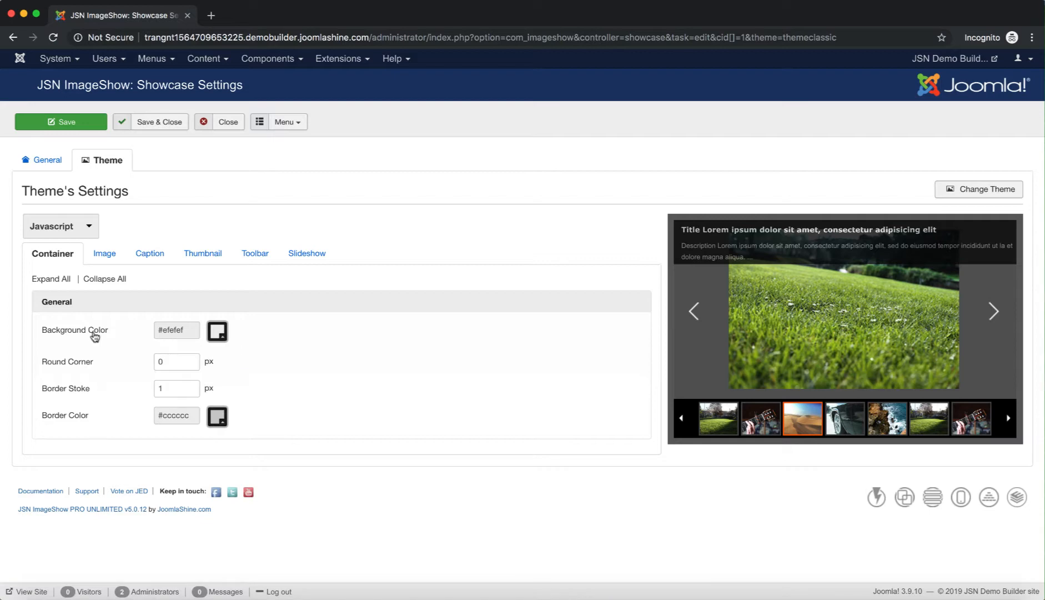
pyautogui.moveTo(94, 336)
pyautogui.click(117, 279)
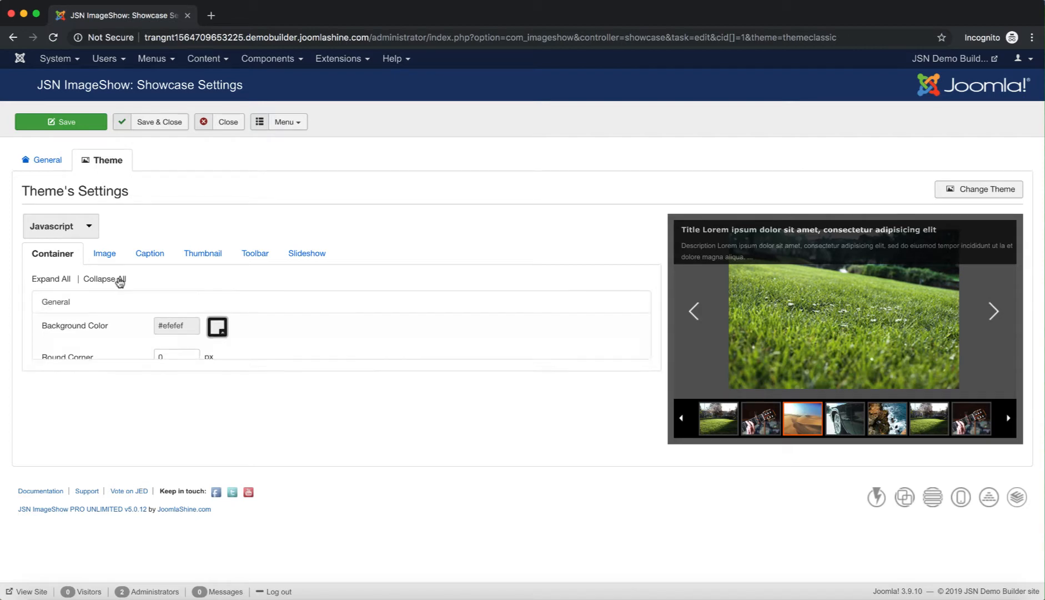
# Examine the Image settings, covering the Fit In and Expand Out presentation modes and the background type and value
pyautogui.click(103, 255)
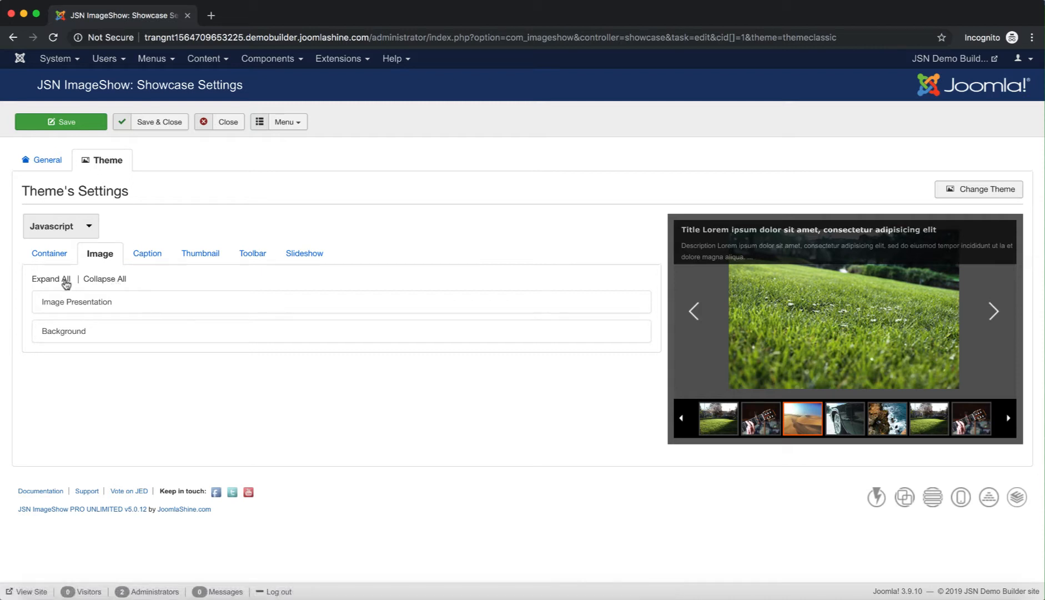
pyautogui.click(66, 283)
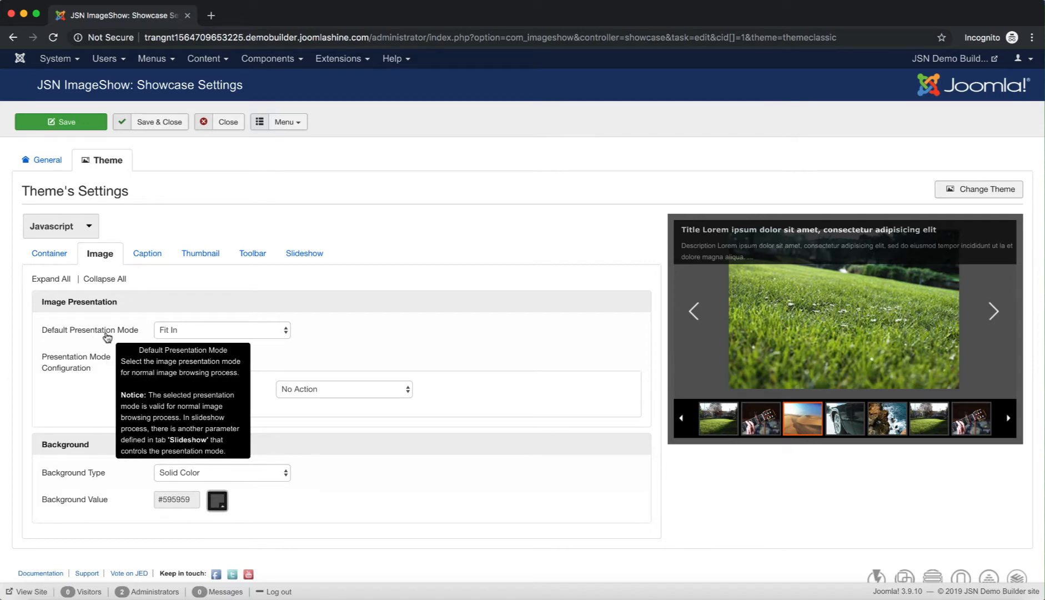
pyautogui.moveTo(103, 366)
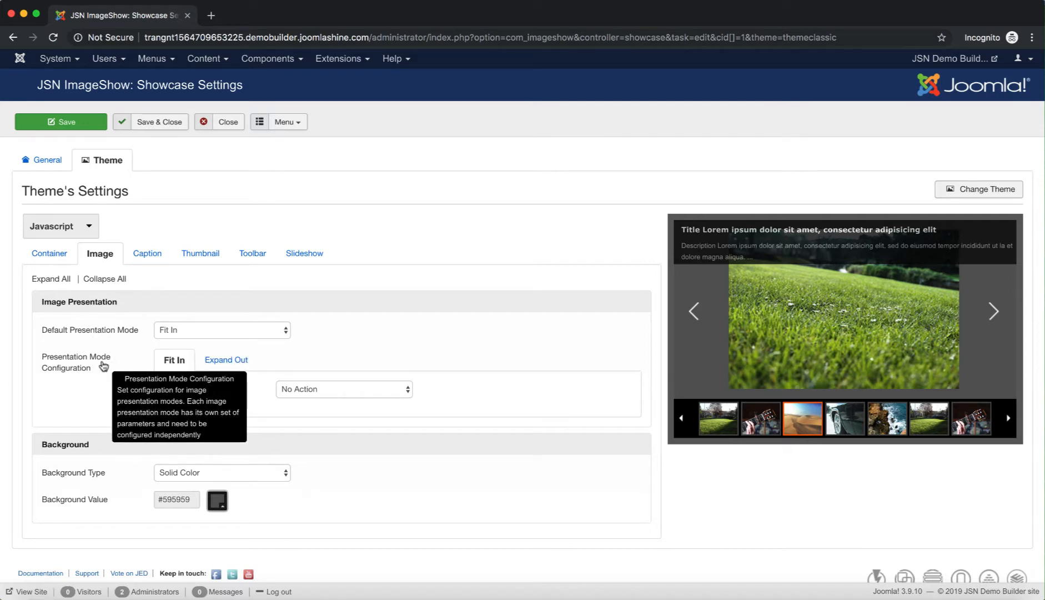
pyautogui.click(233, 360)
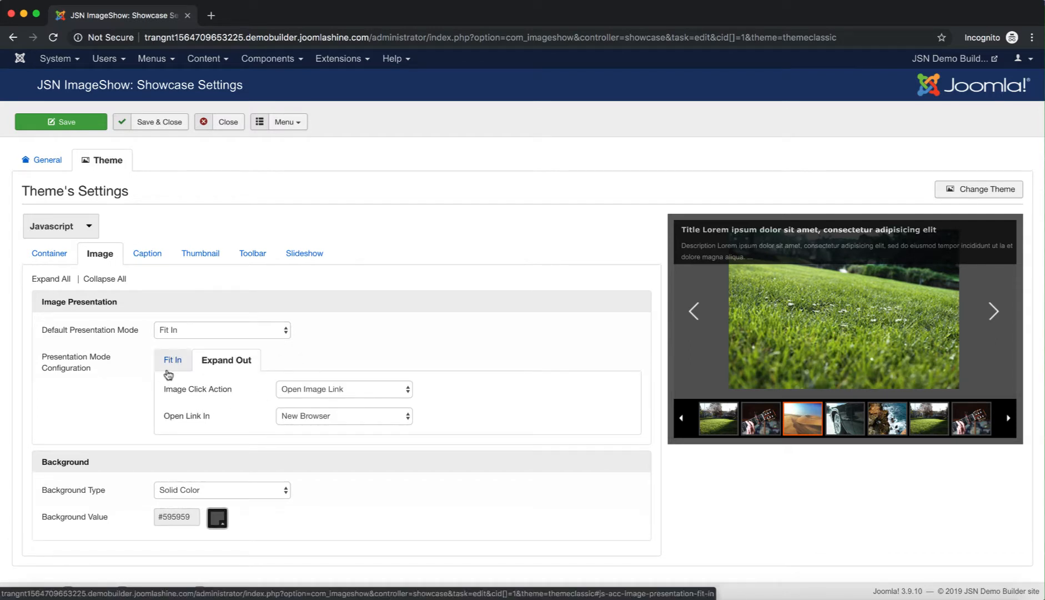
pyautogui.click(169, 373)
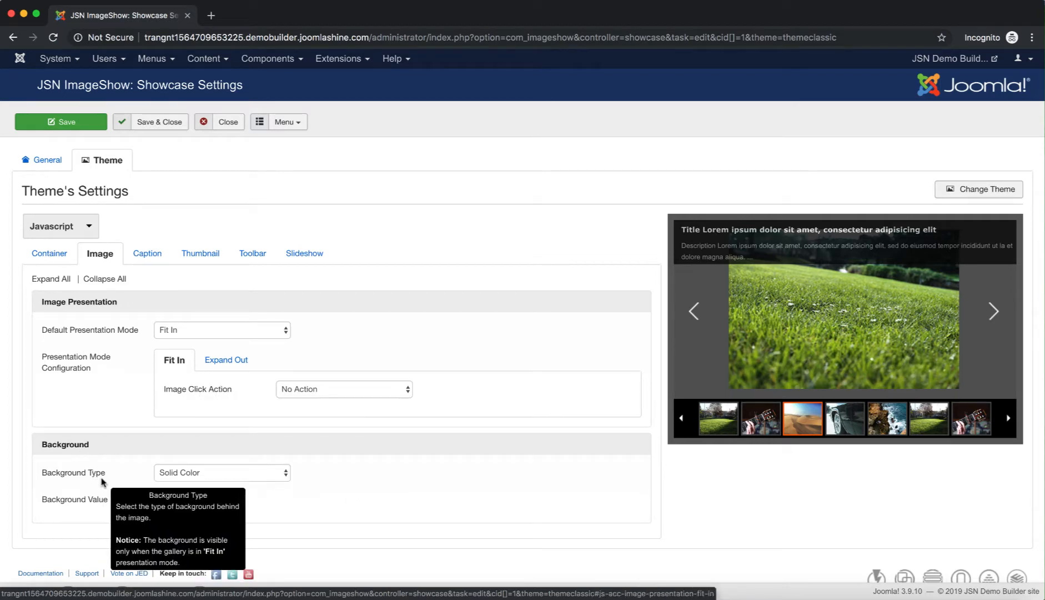
pyautogui.moveTo(101, 477)
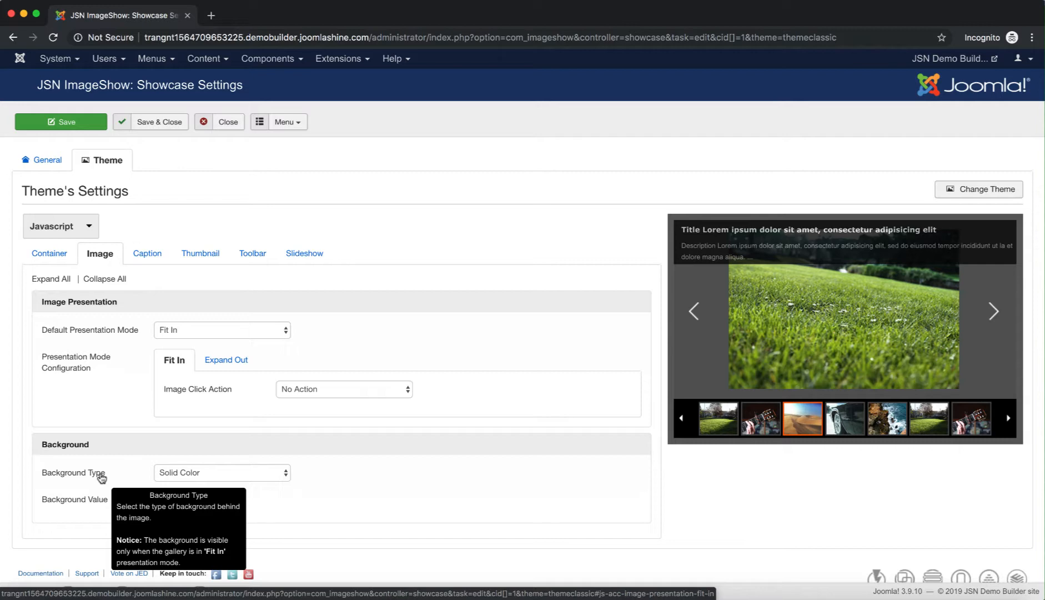
pyautogui.moveTo(99, 503)
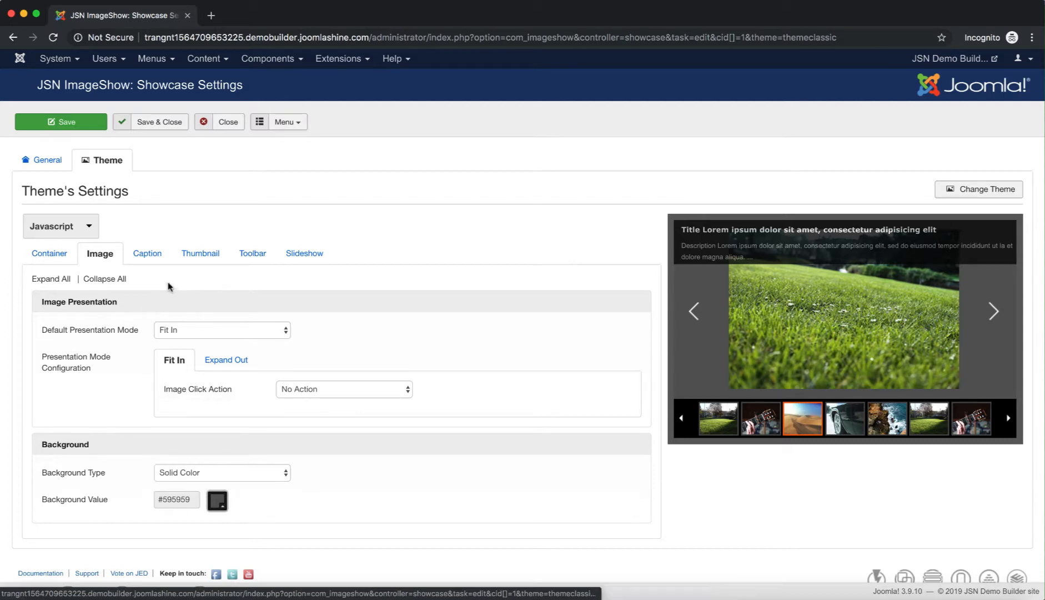
# Examine the general Caption settings, covering the information panel's presentation, position, background color and link target
pyautogui.click(147, 254)
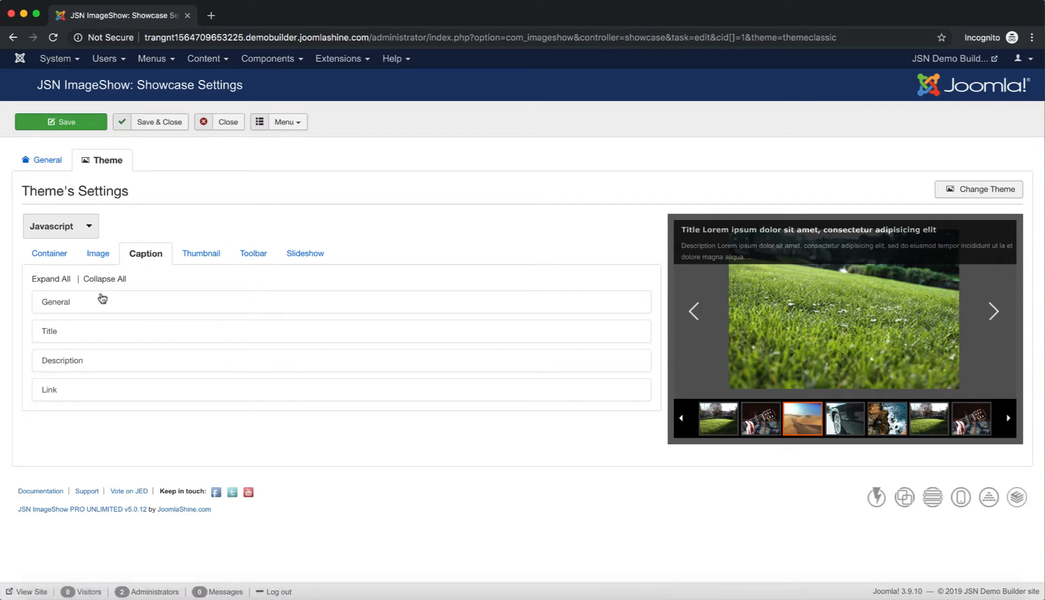
pyautogui.click(57, 283)
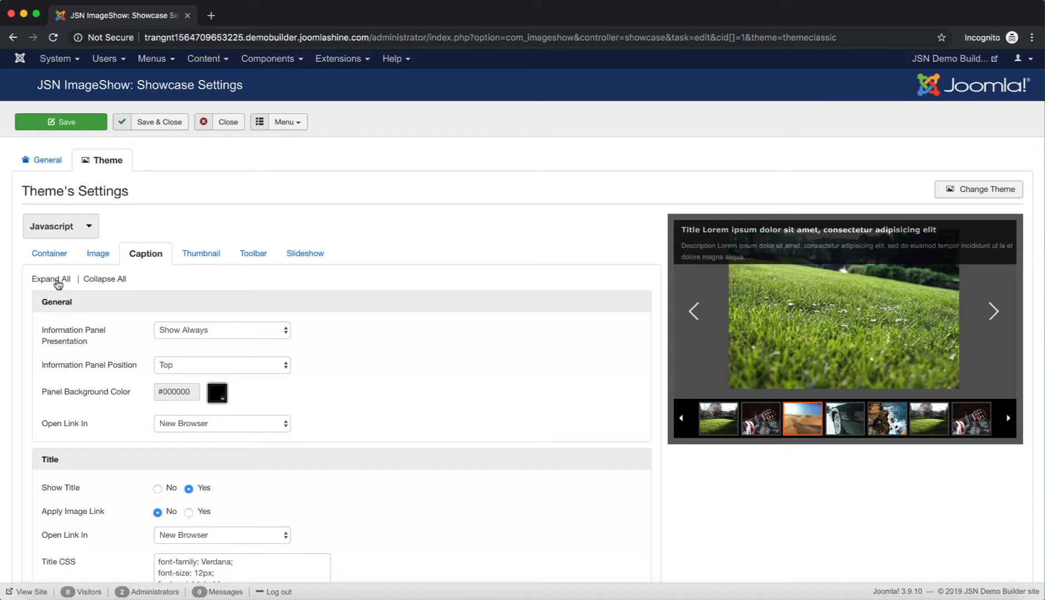
pyautogui.moveTo(92, 339)
pyautogui.click(248, 330)
pyautogui.click(264, 329)
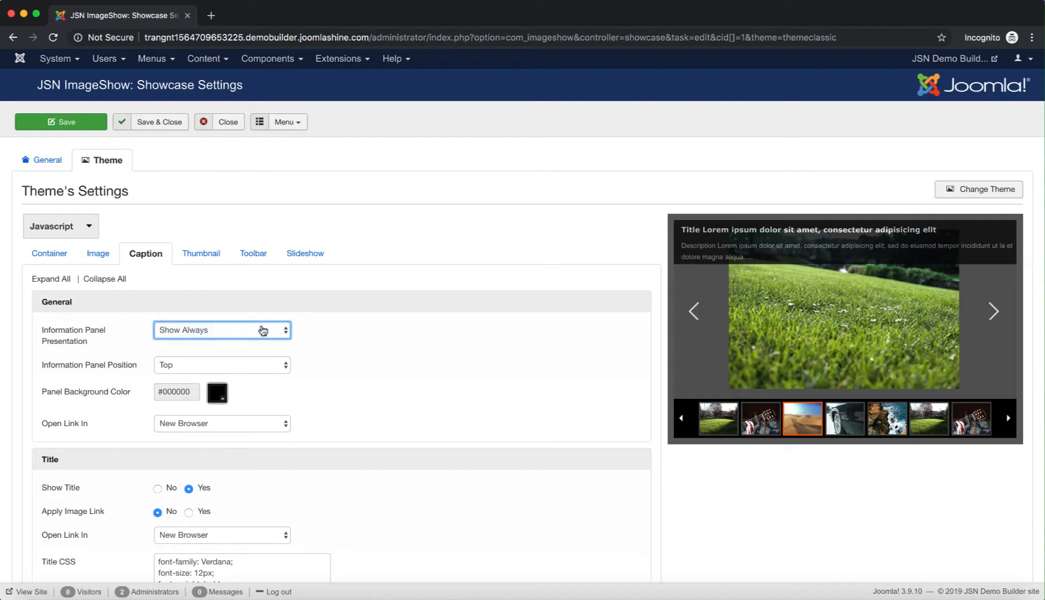
pyautogui.moveTo(117, 368)
pyautogui.moveTo(123, 397)
pyautogui.moveTo(86, 427)
# Review the Caption's Title, Description and Link settings, including the description length limitation and the CSS fields
pyautogui.scroll(-2, 299, 446)
pyautogui.scroll(-5, 298, 445)
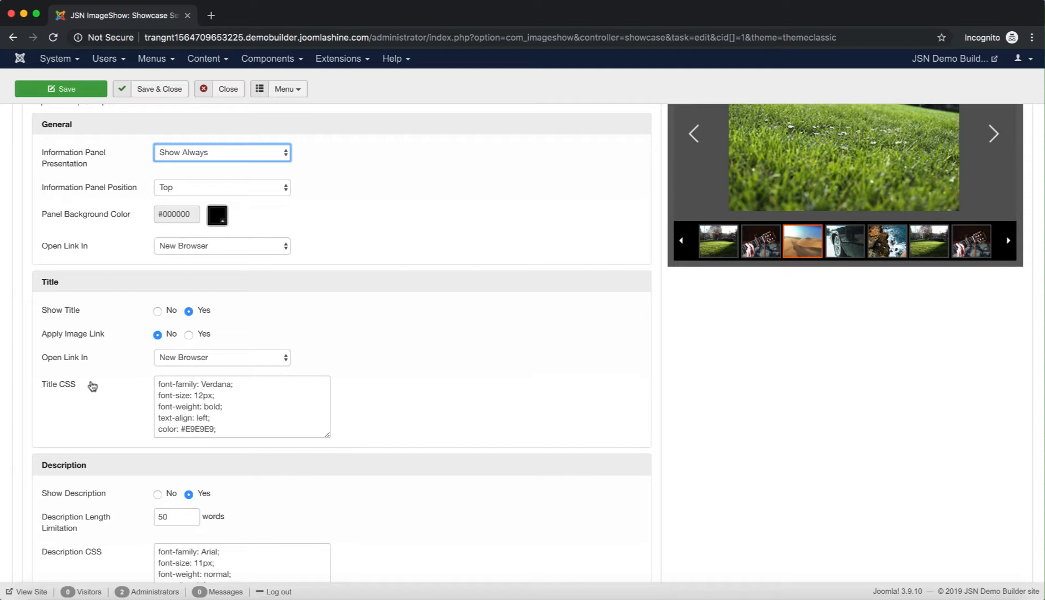
pyautogui.scroll(-5, 115, 419)
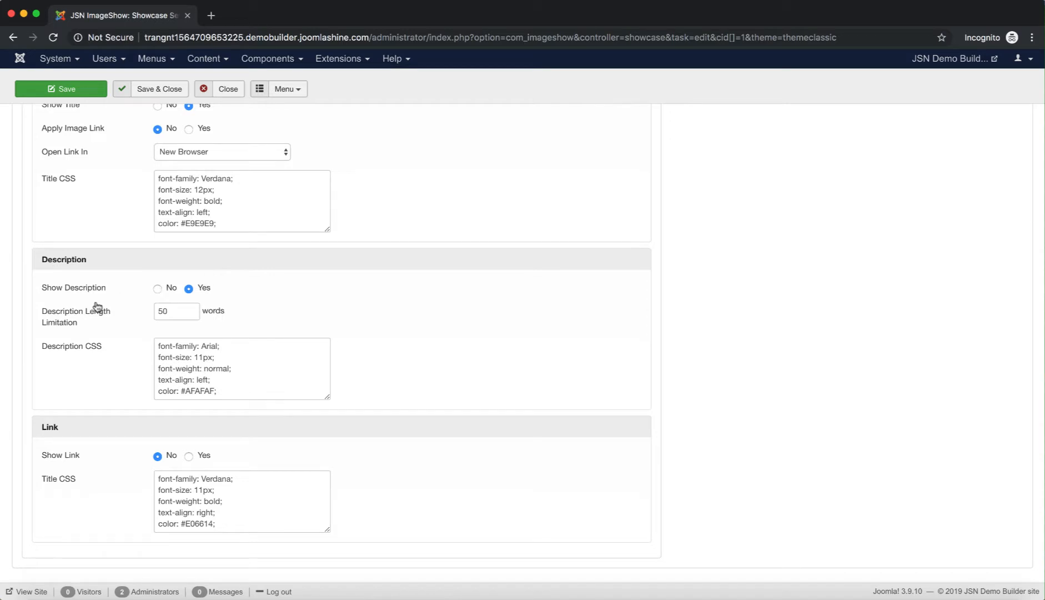
pyautogui.moveTo(100, 329)
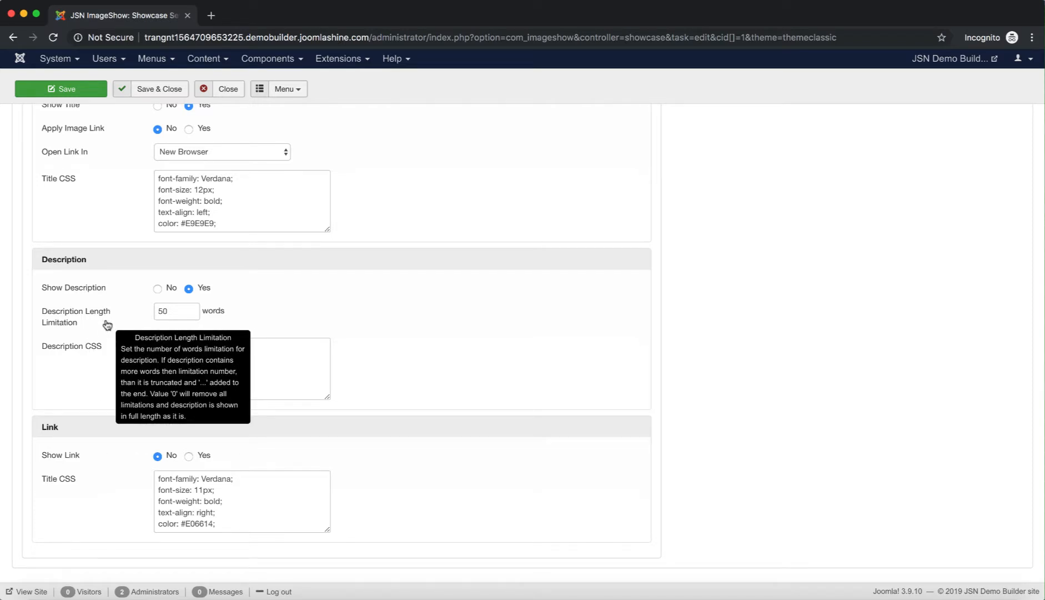
pyautogui.moveTo(83, 350)
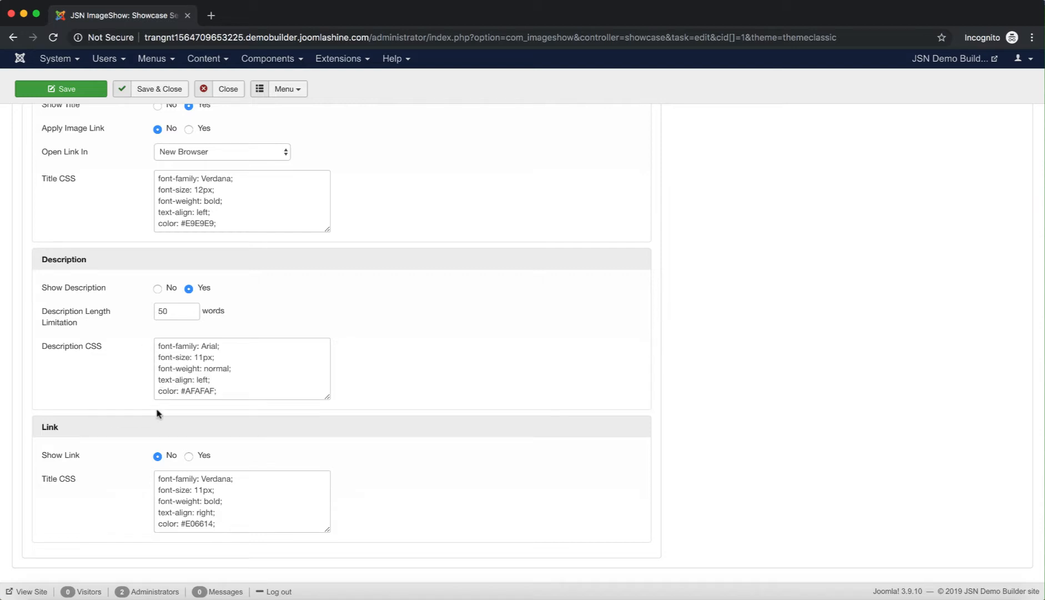
pyautogui.scroll(-2, 147, 426)
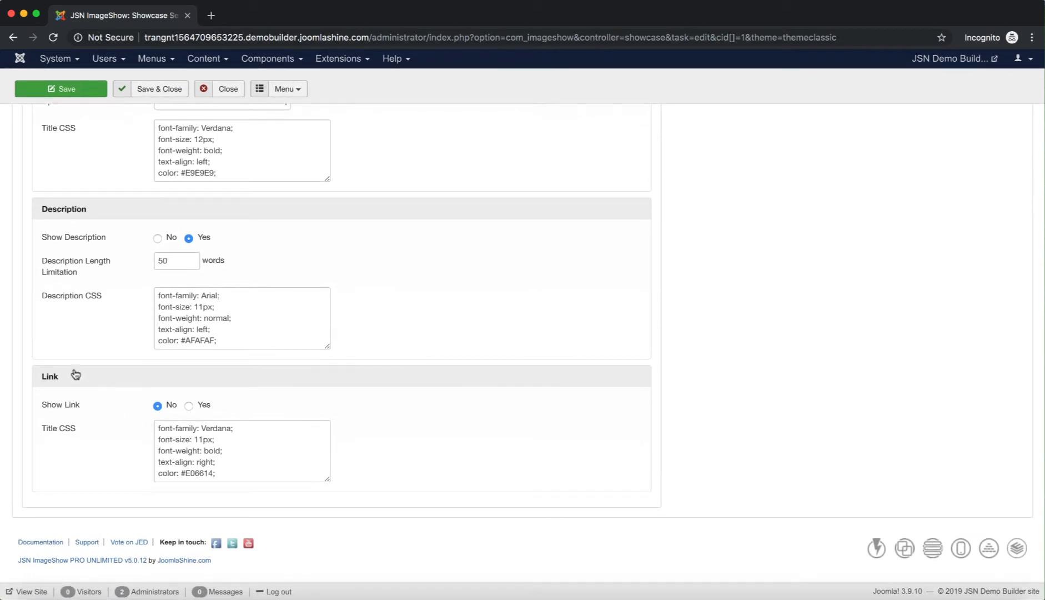
pyautogui.moveTo(89, 406)
pyautogui.moveTo(113, 438)
# Examine the Thumbnail settings, covering panel presentation options, position, background and state colors, and the thumbnail width, height and border
pyautogui.scroll(15, 113, 438)
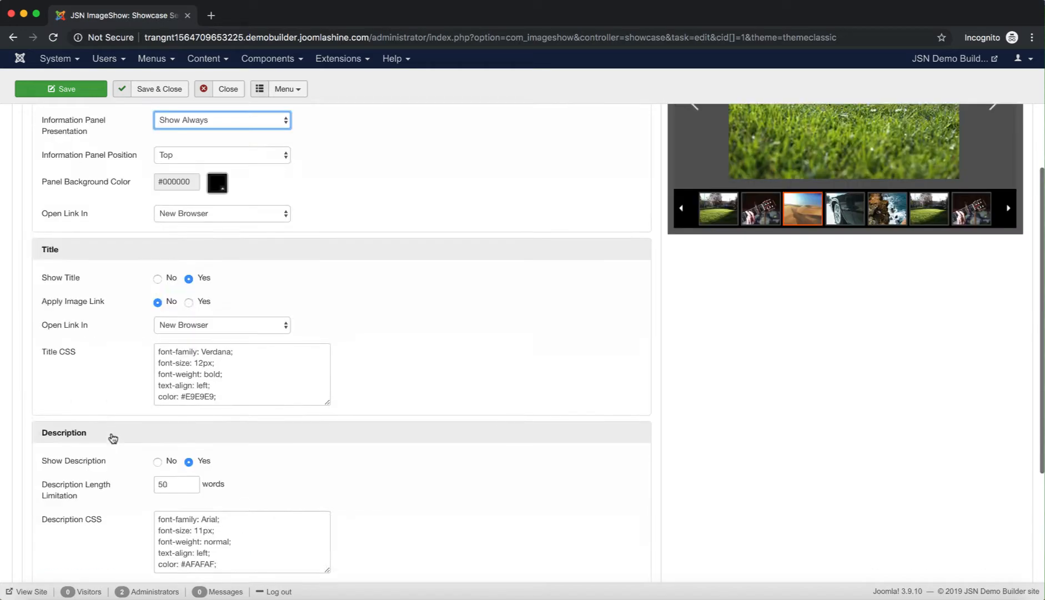
pyautogui.click(201, 256)
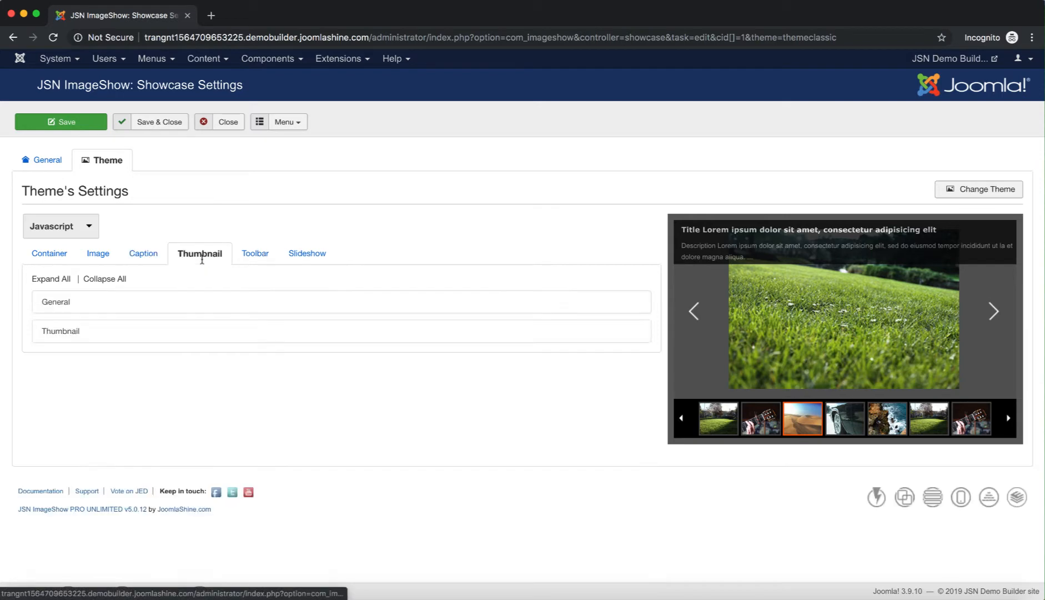
pyautogui.click(53, 281)
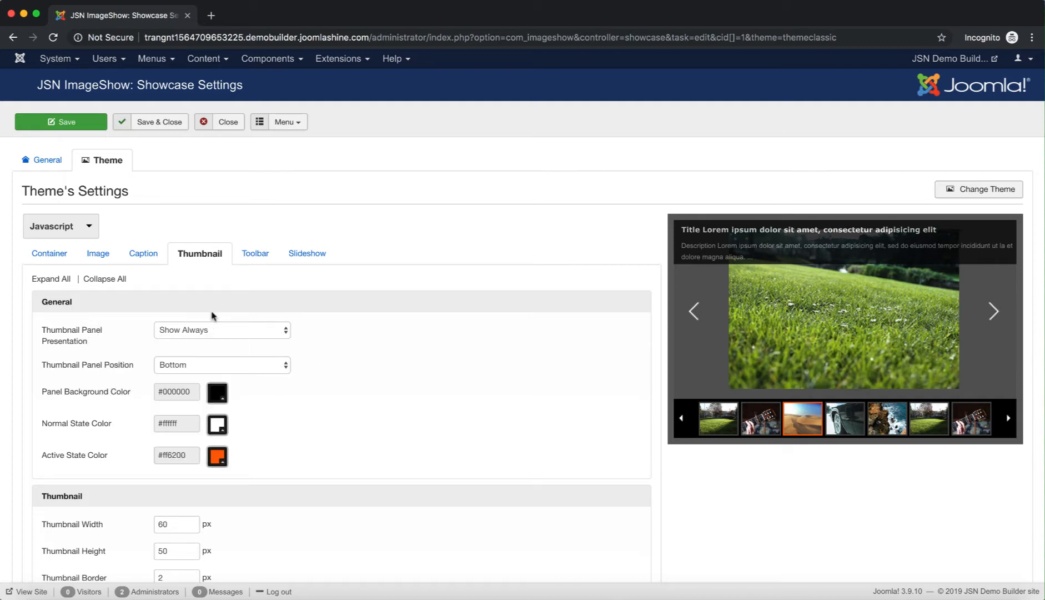
pyautogui.click(231, 329)
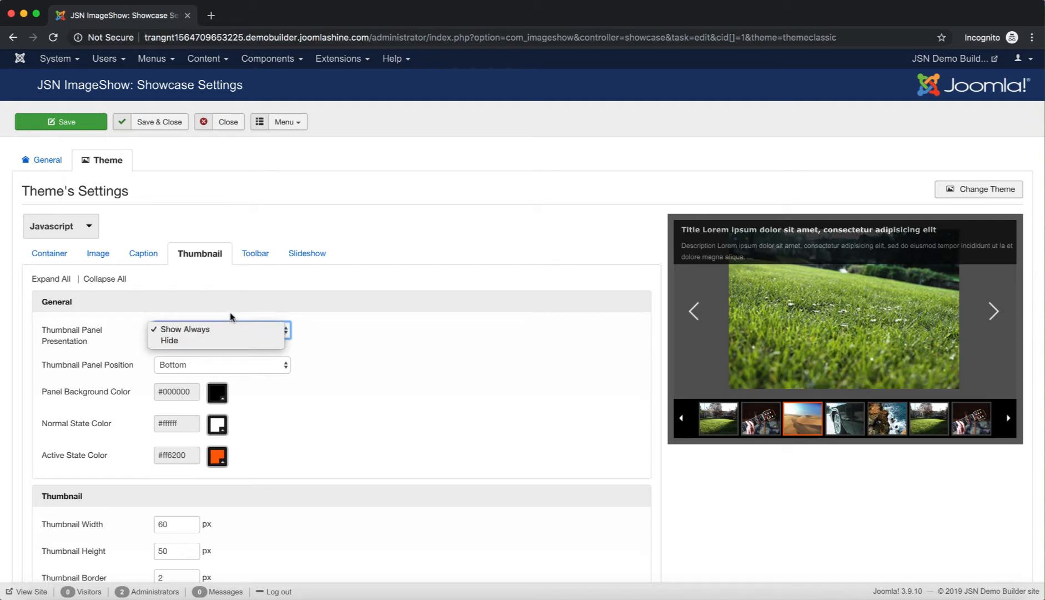
pyautogui.click(127, 375)
pyautogui.moveTo(131, 367)
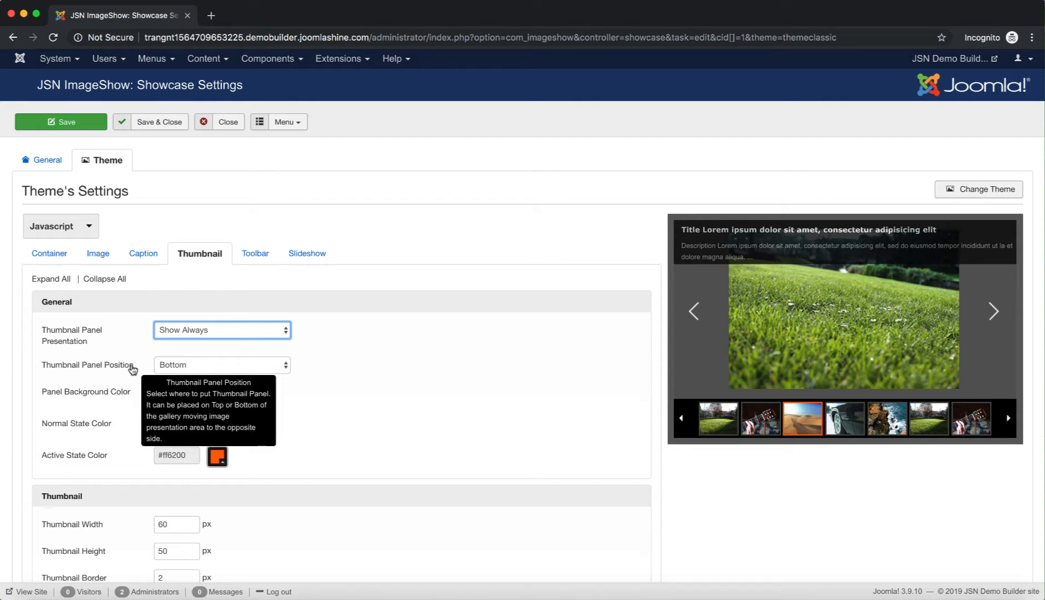
pyautogui.click(132, 370)
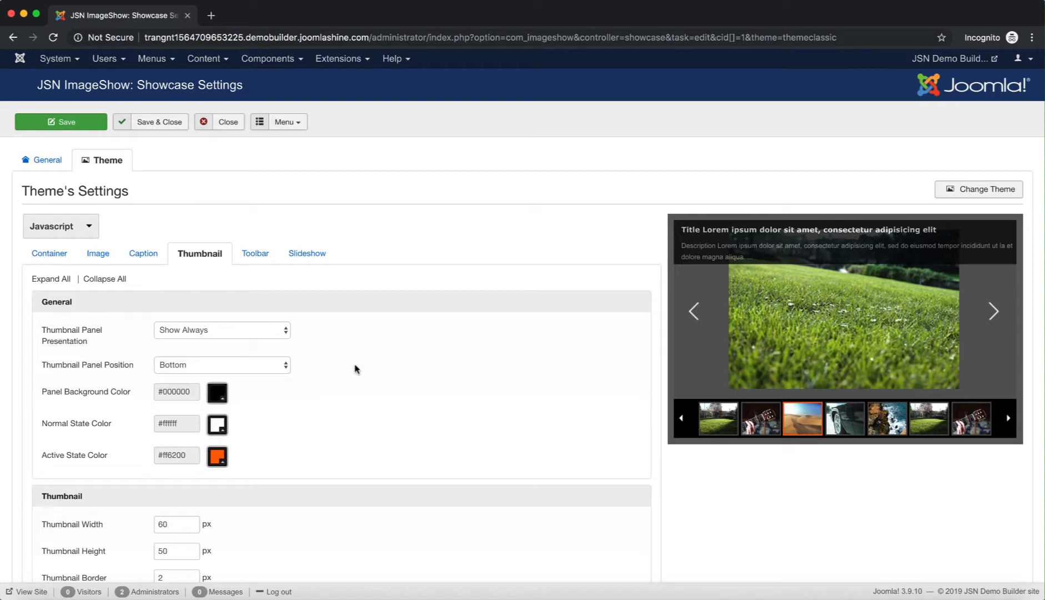
pyautogui.moveTo(131, 399)
pyautogui.moveTo(114, 429)
pyautogui.moveTo(115, 451)
pyautogui.scroll(-3, 299, 458)
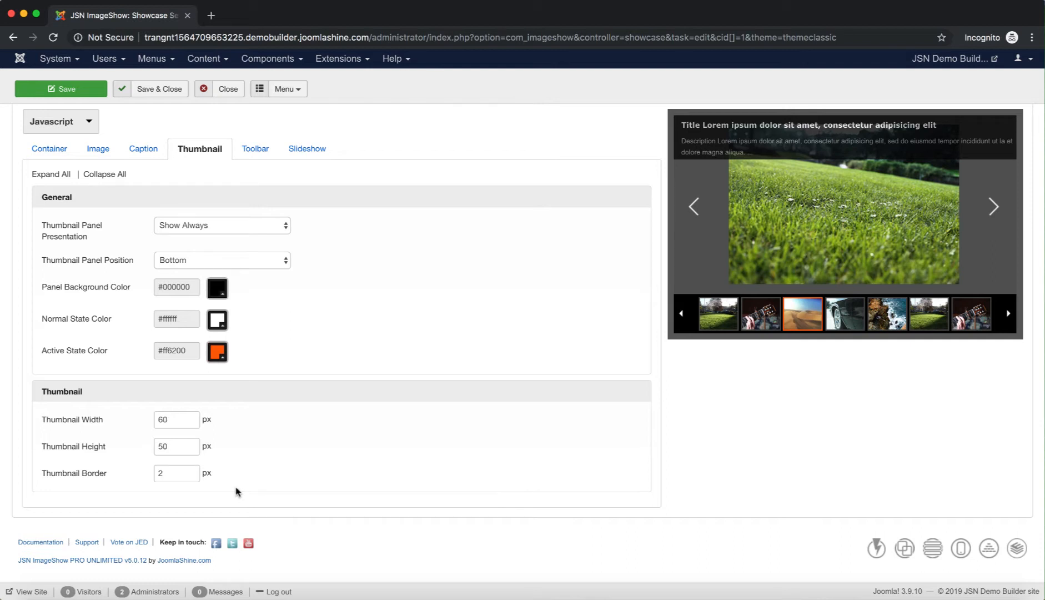
# In the general Toolbar settings, try the Hide option for the panel presentation and return it to Show On Mouseover
pyautogui.click(256, 152)
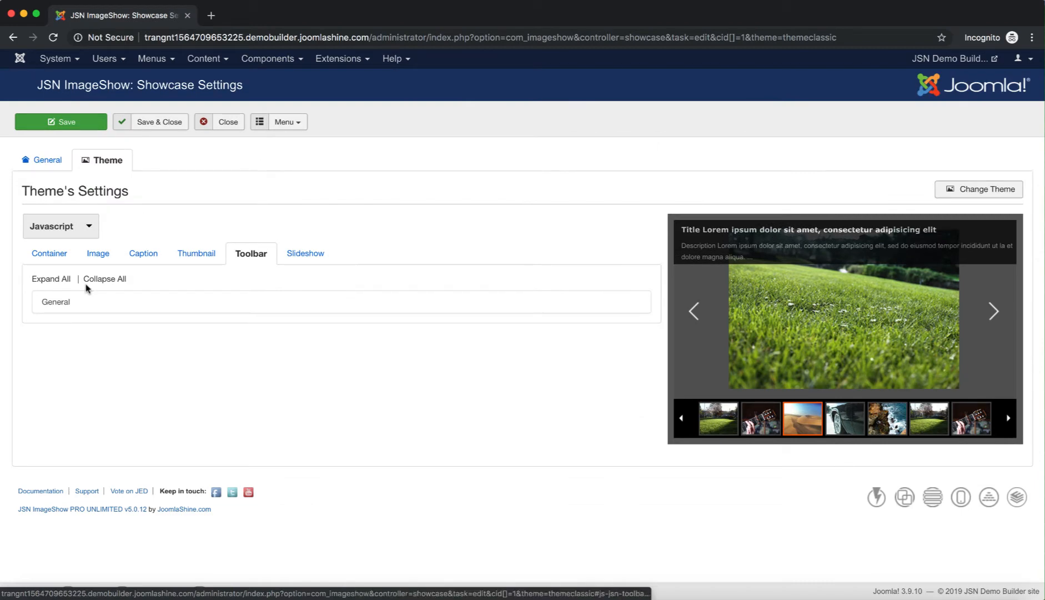
pyautogui.click(55, 280)
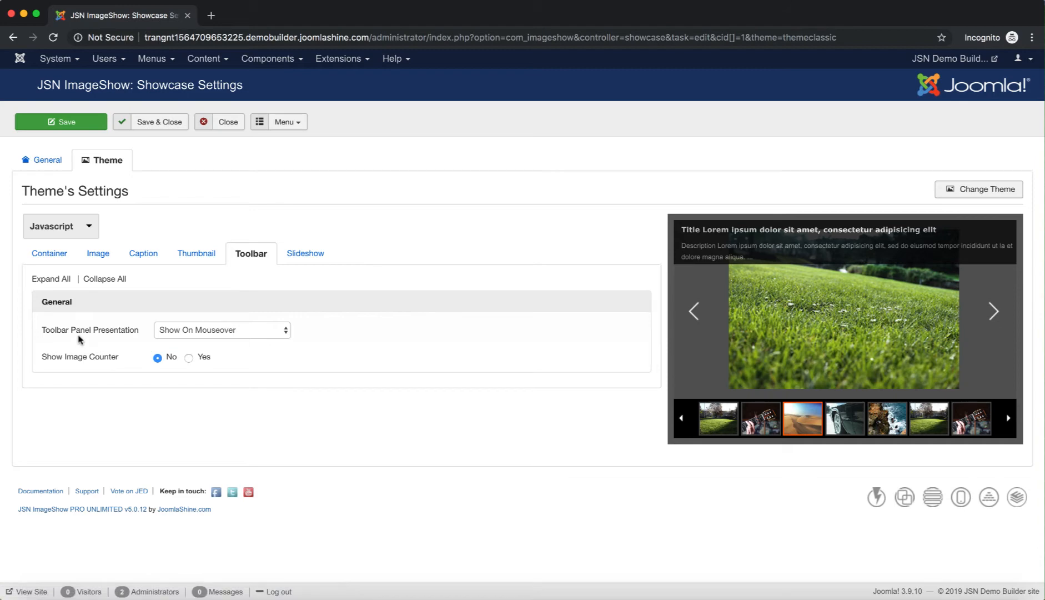
pyautogui.click(255, 330)
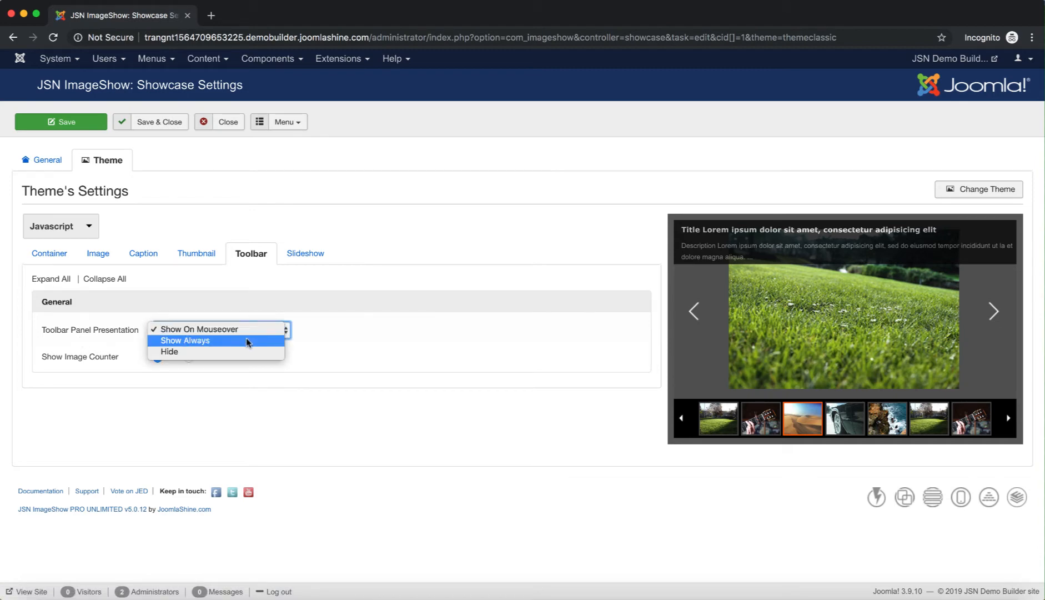
pyautogui.click(239, 351)
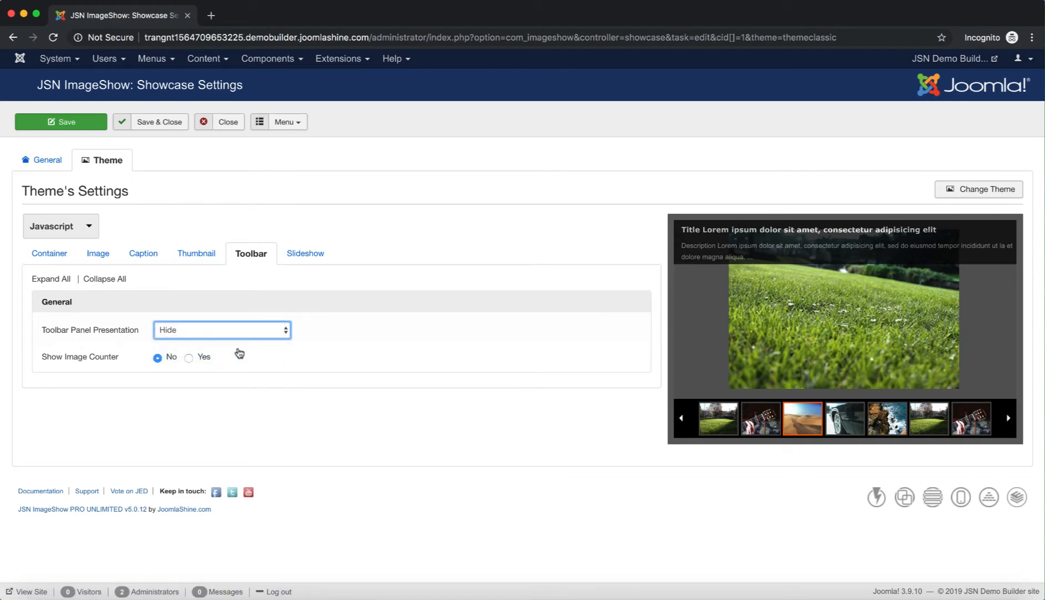
pyautogui.click(261, 330)
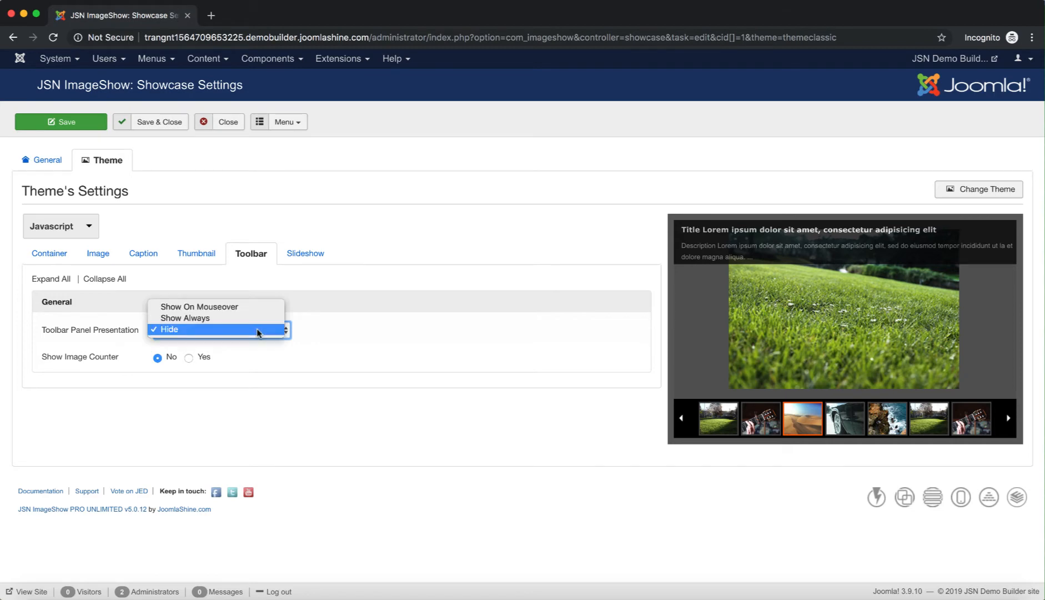
pyautogui.click(236, 307)
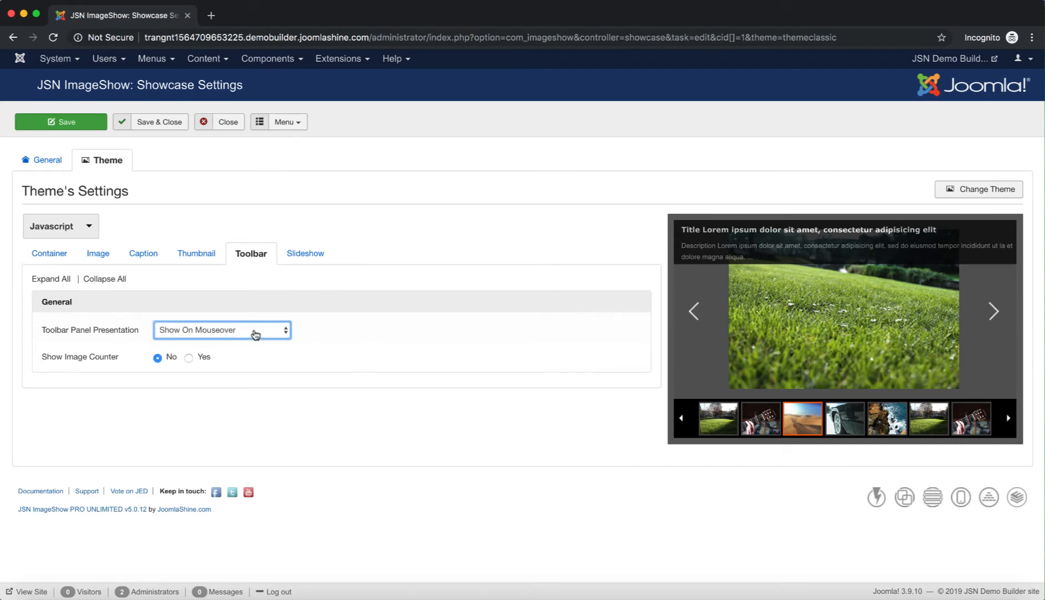
# Try switching the toolbar's Show Image Counter option to Yes and set it back to No
pyautogui.moveTo(54, 357)
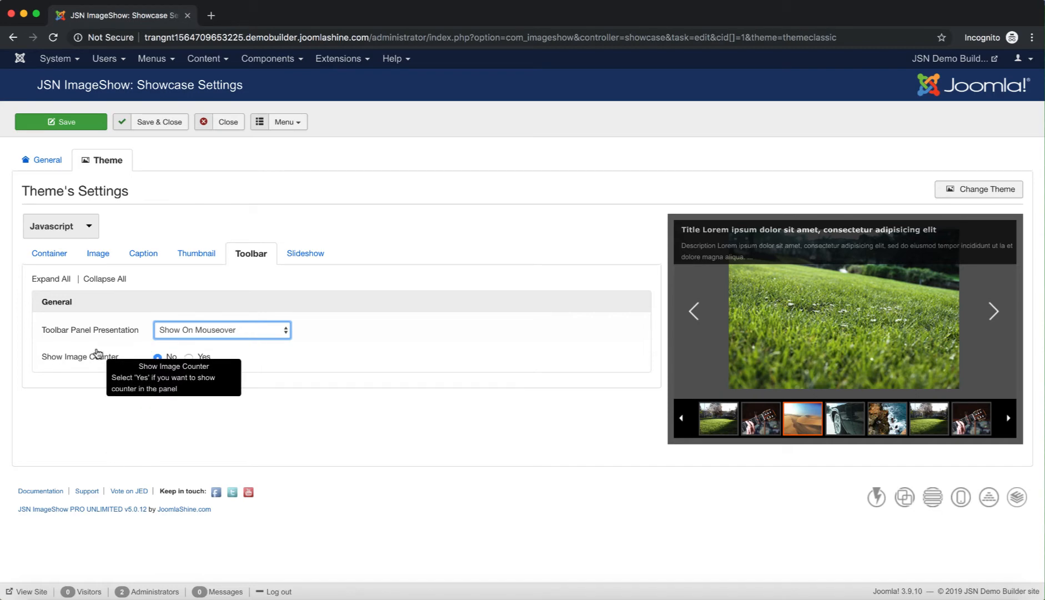
pyautogui.click(188, 358)
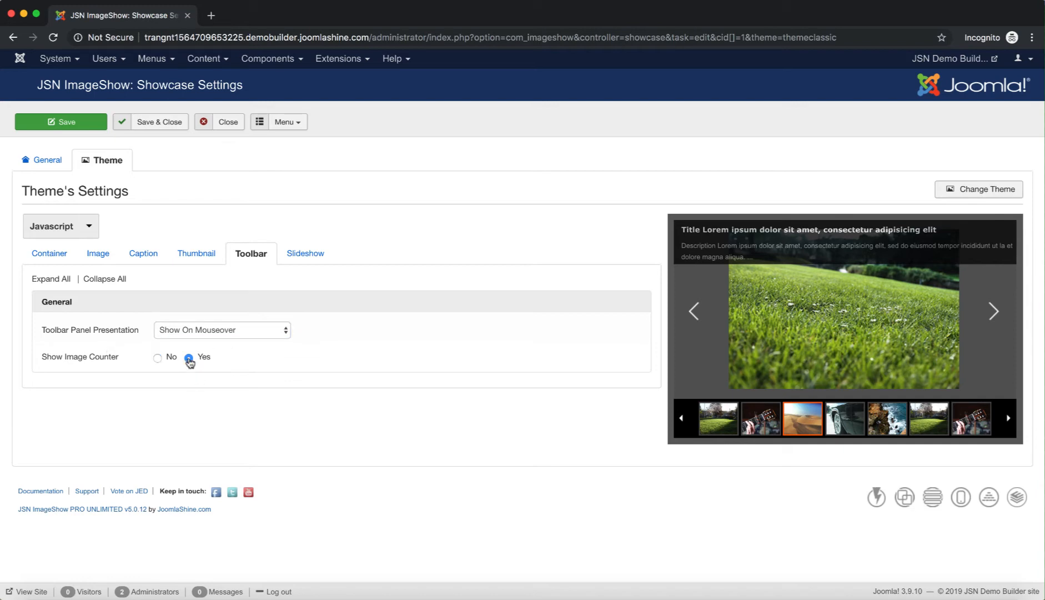
pyautogui.click(157, 358)
# Review the Slideshow Process settings for slide timing, auto play and looping, and save and close the showcase
pyautogui.click(311, 254)
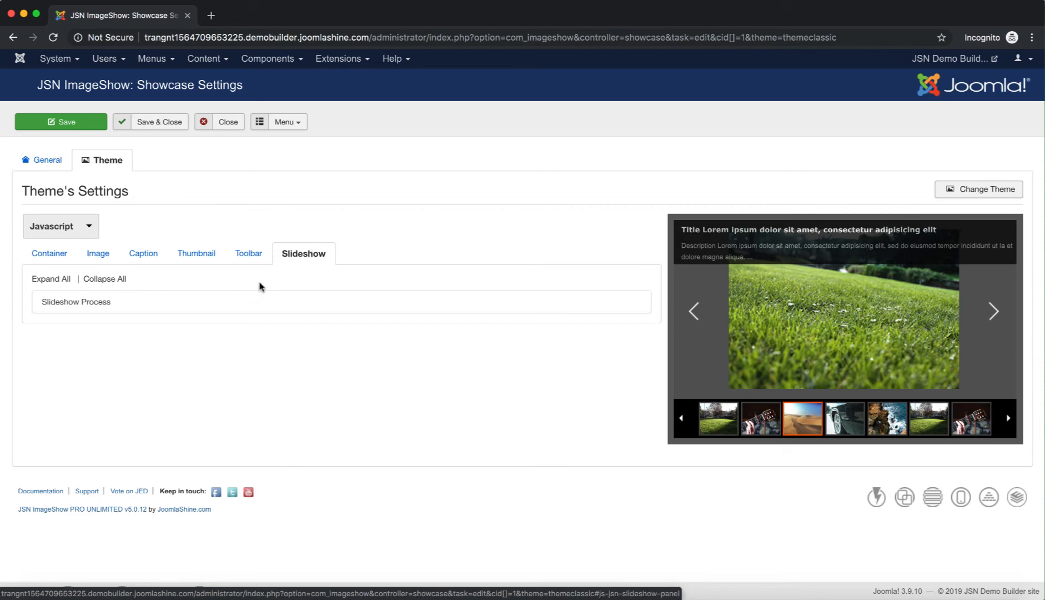
pyautogui.click(258, 302)
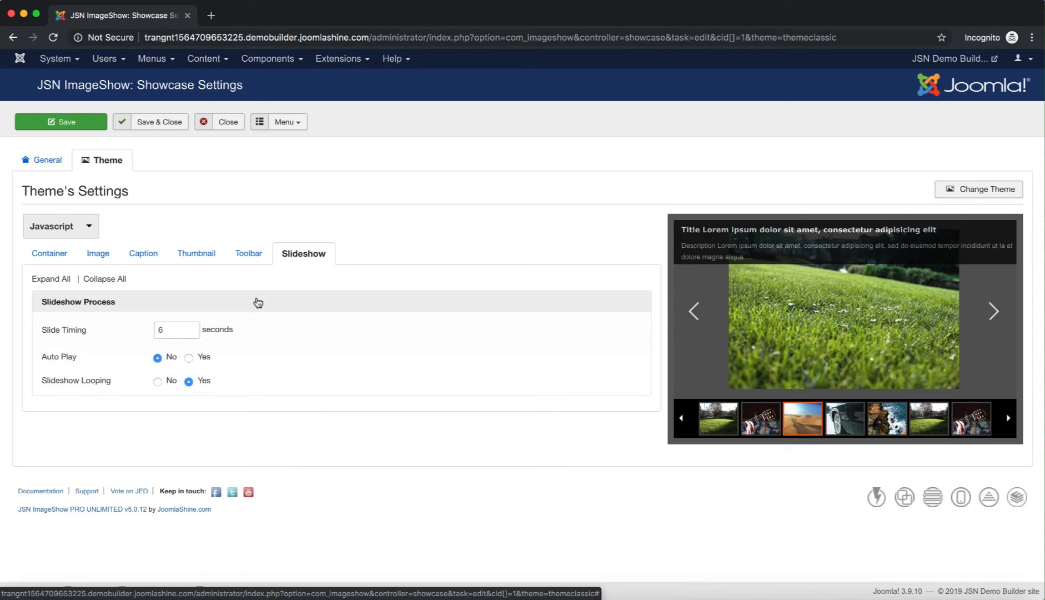
pyautogui.moveTo(84, 333)
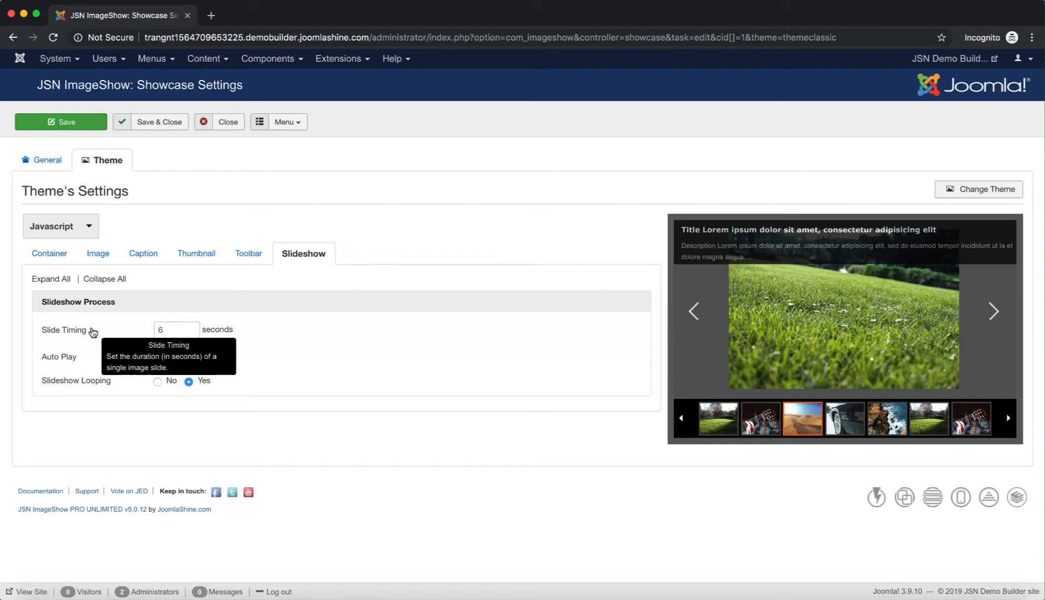
pyautogui.moveTo(95, 383)
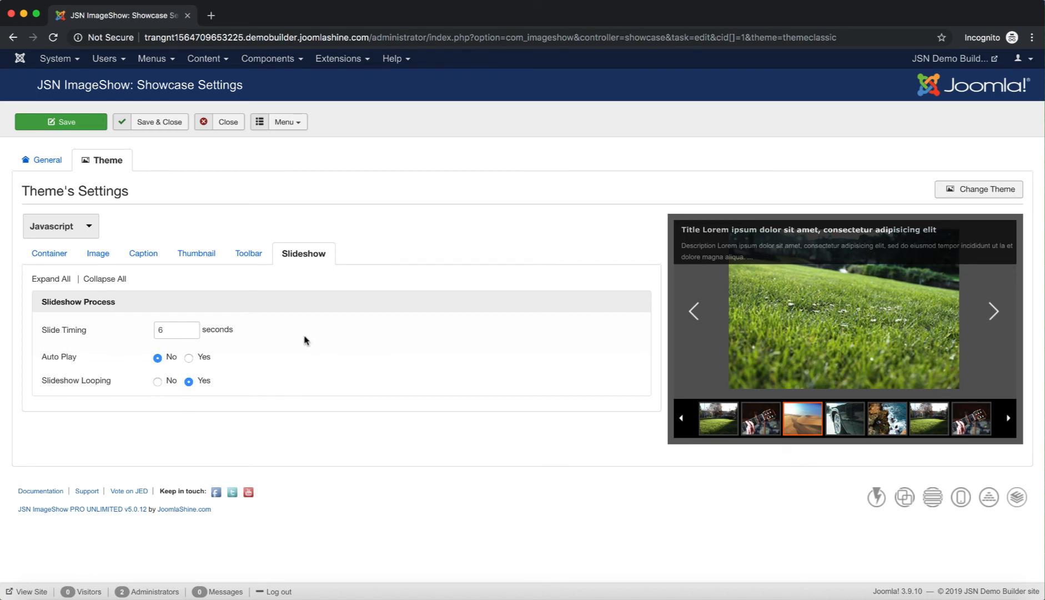
pyautogui.click(131, 123)
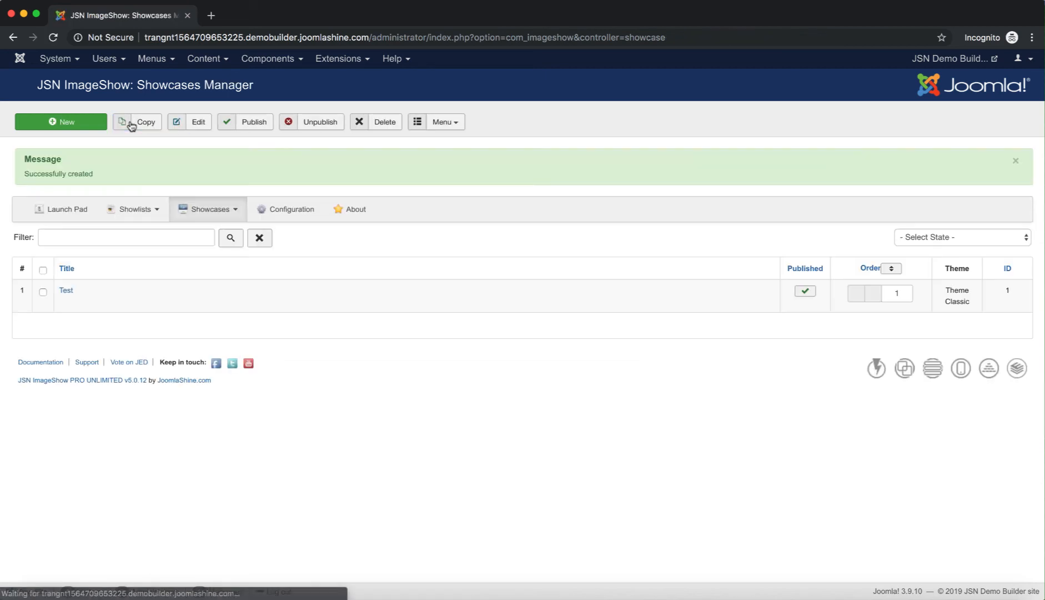